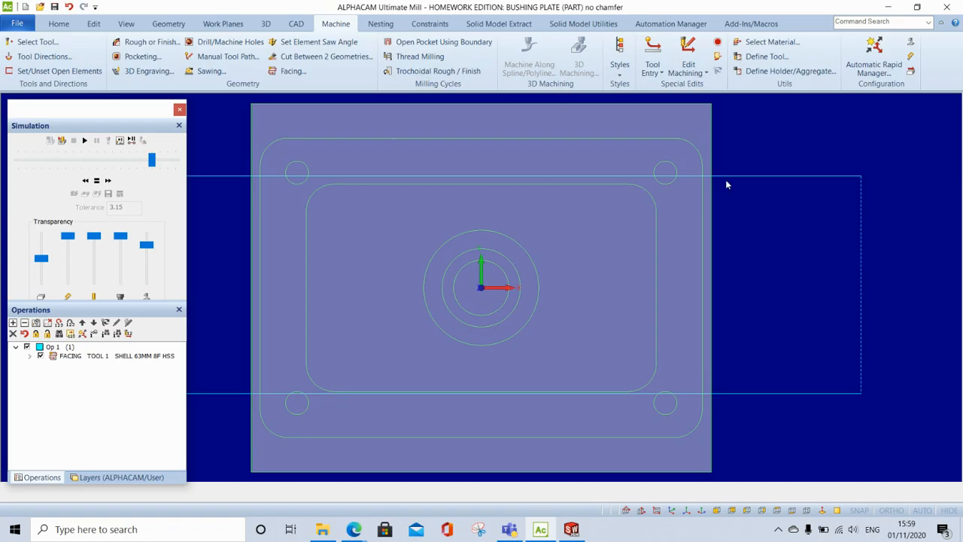
- Select the Flat 16mm 2F EC HSS tool from the Flat 2 Flute End Cutting HSS group
click(672, 512)
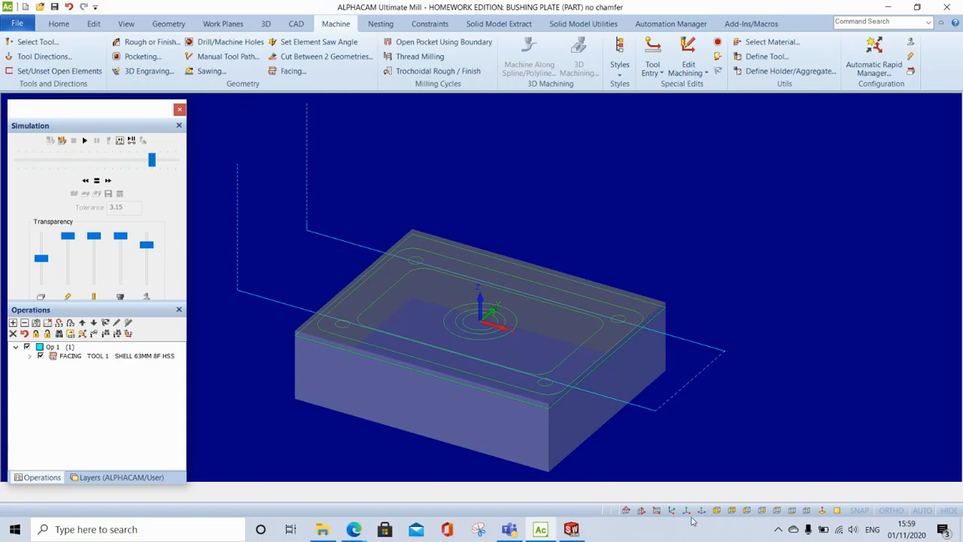
click(777, 512)
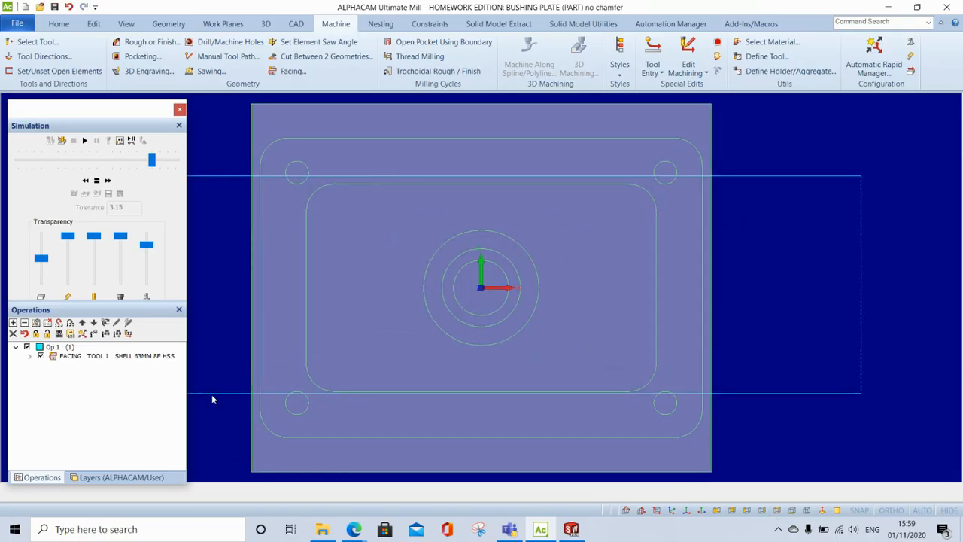
click(39, 44)
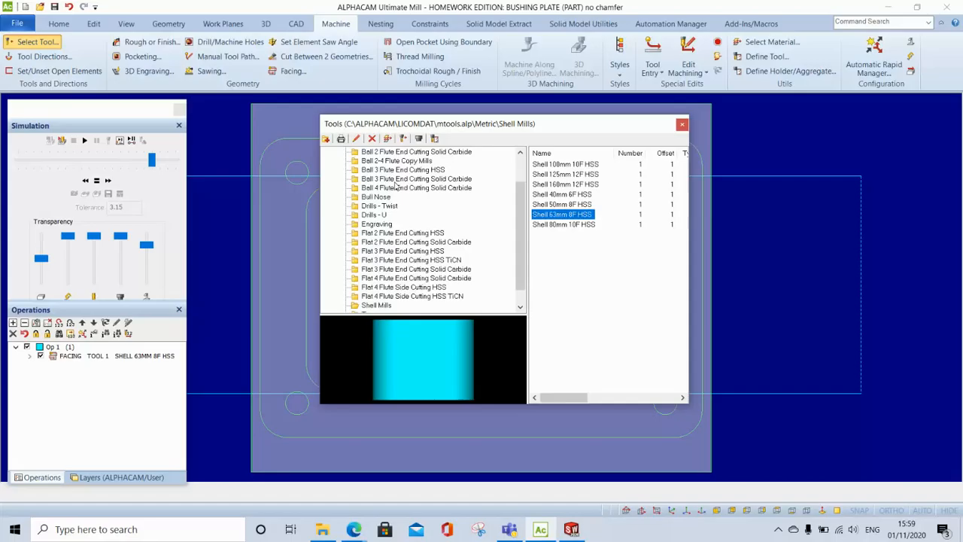
click(411, 235)
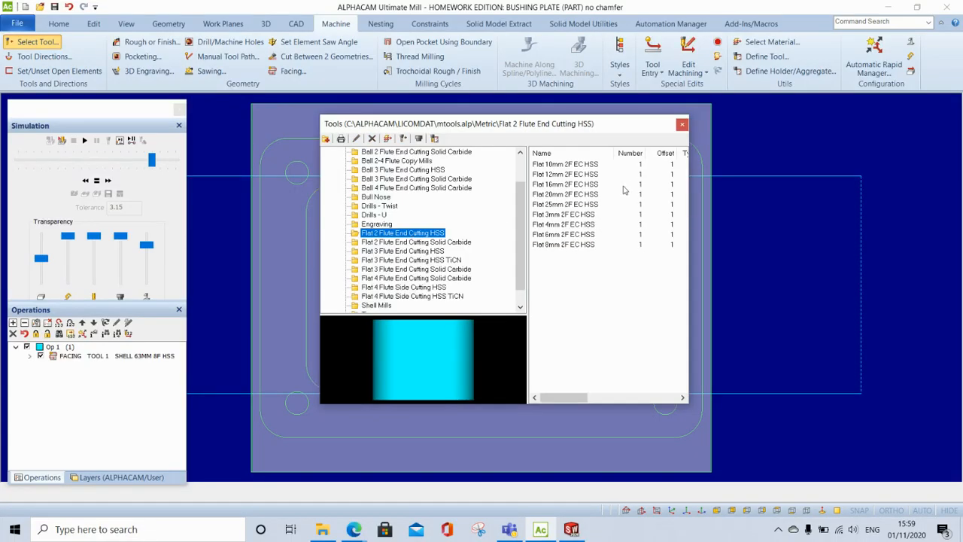
double_click(563, 185)
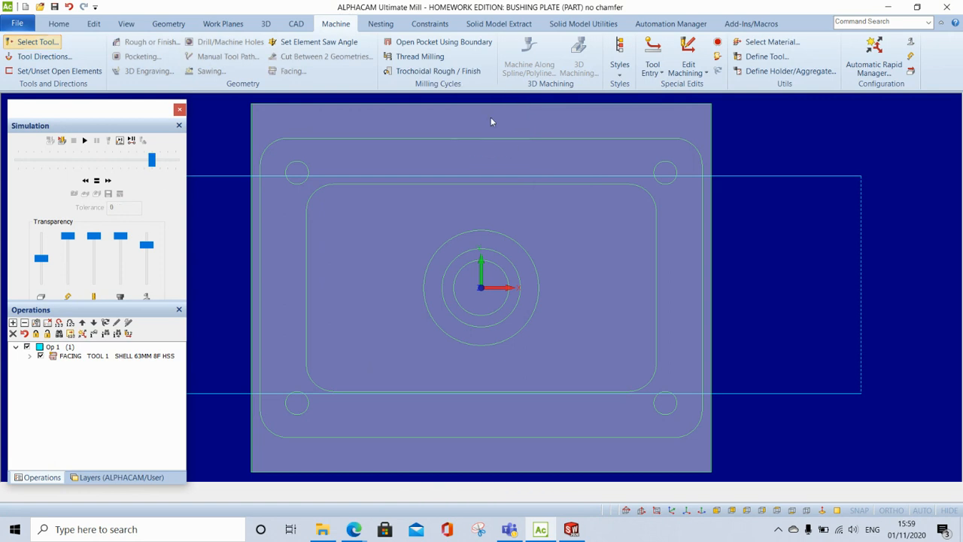
- Set the tool side to Outside for the outer rounded rectangle of the plate
click(35, 57)
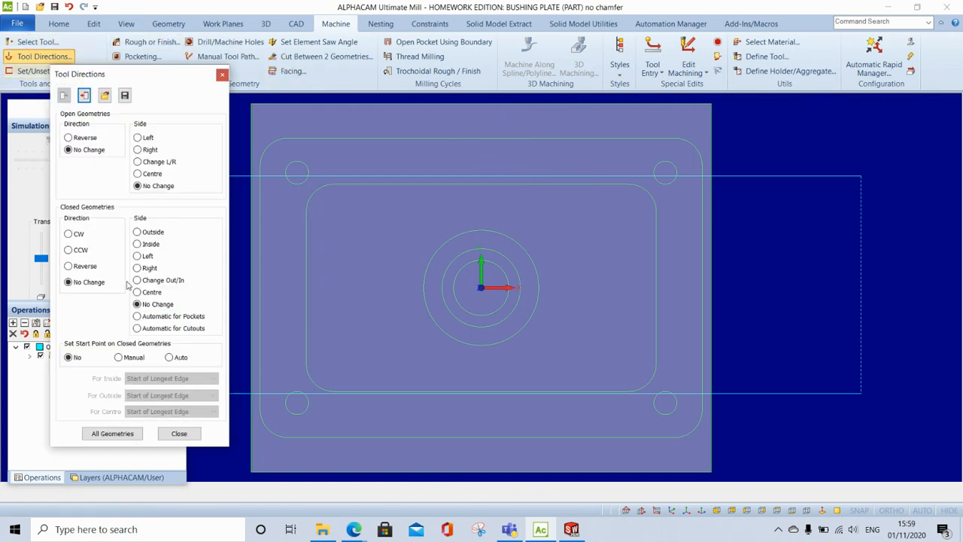
click(137, 232)
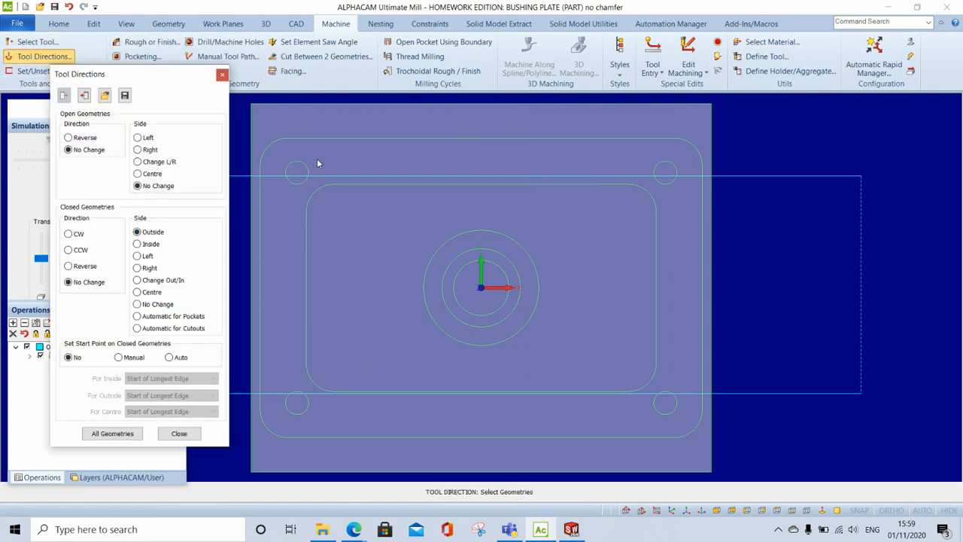
click(347, 140)
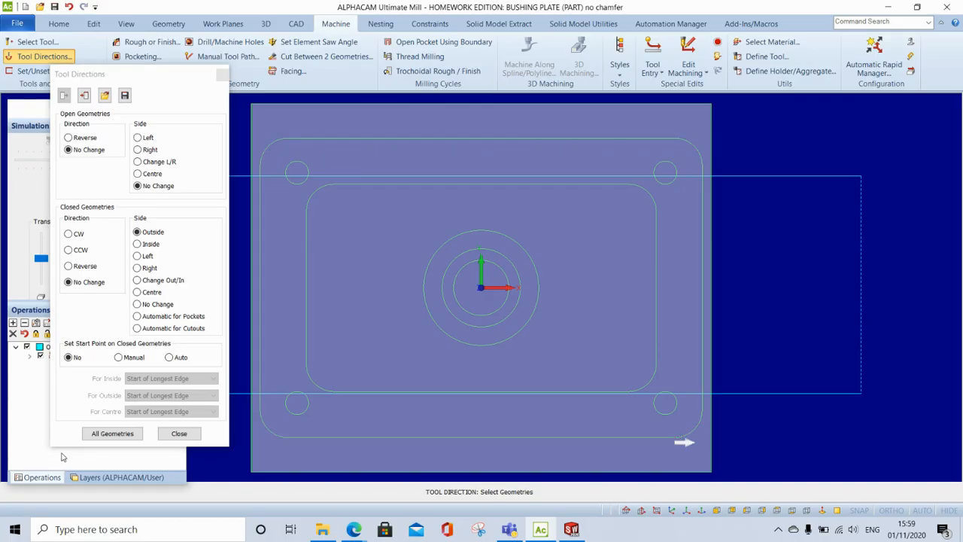
click(179, 434)
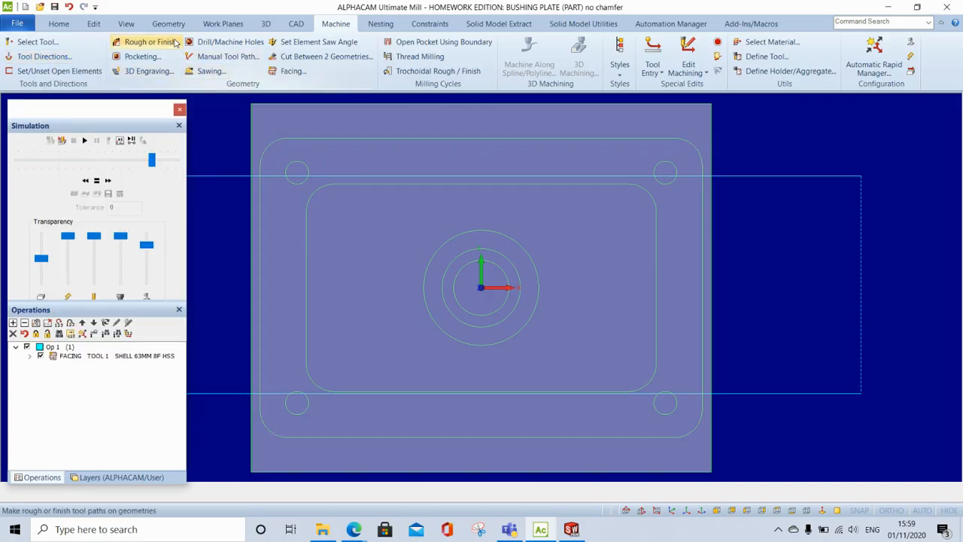
- Start a Rough or Finish operation with safe rapid level 50, rapid down to 2 and final depth -6
click(150, 42)
click(161, 114)
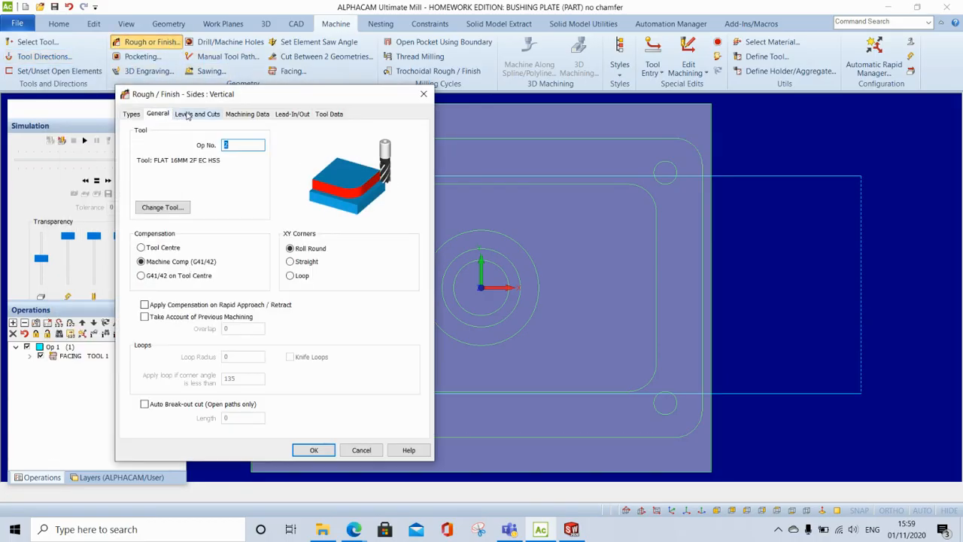
click(187, 114)
click(235, 143)
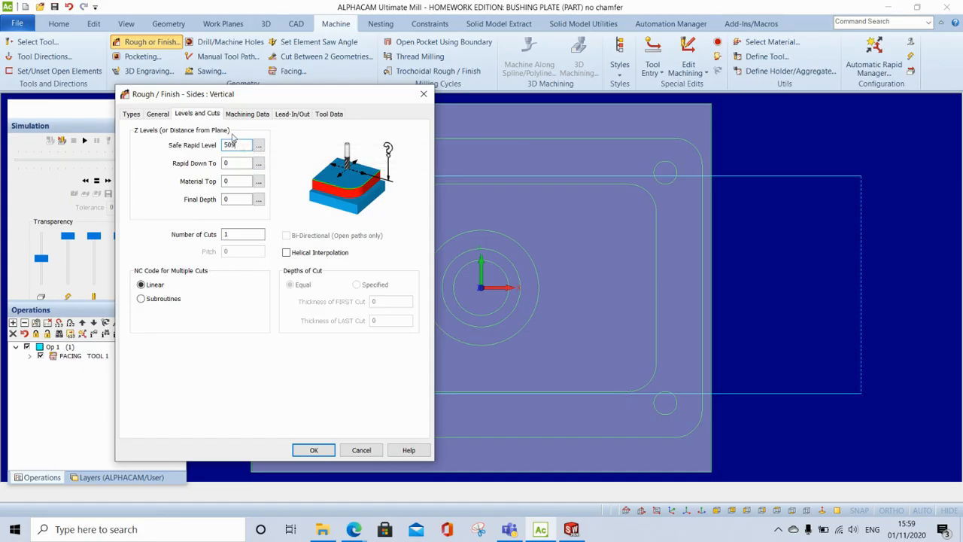
key(Tab)
click(248, 145)
click(241, 162)
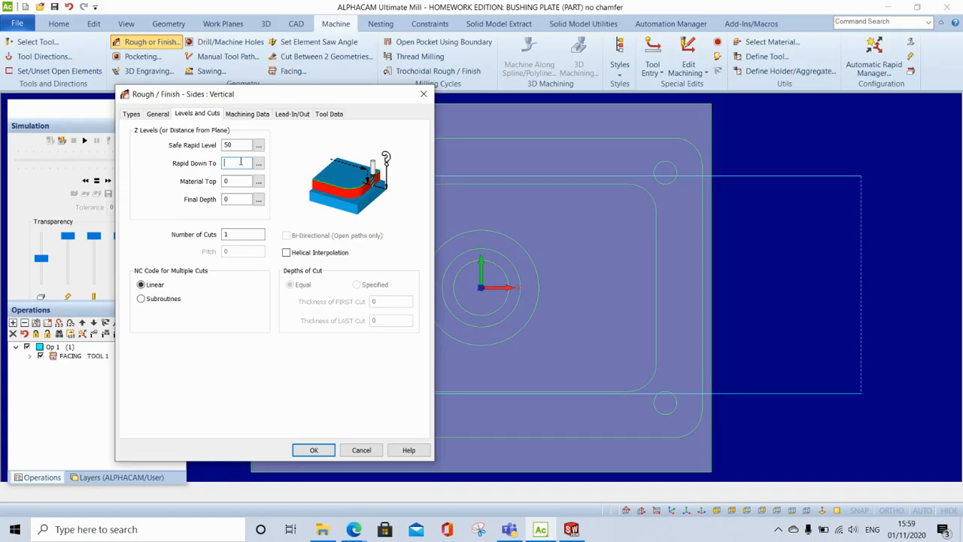
text(2)
click(235, 180)
click(238, 200)
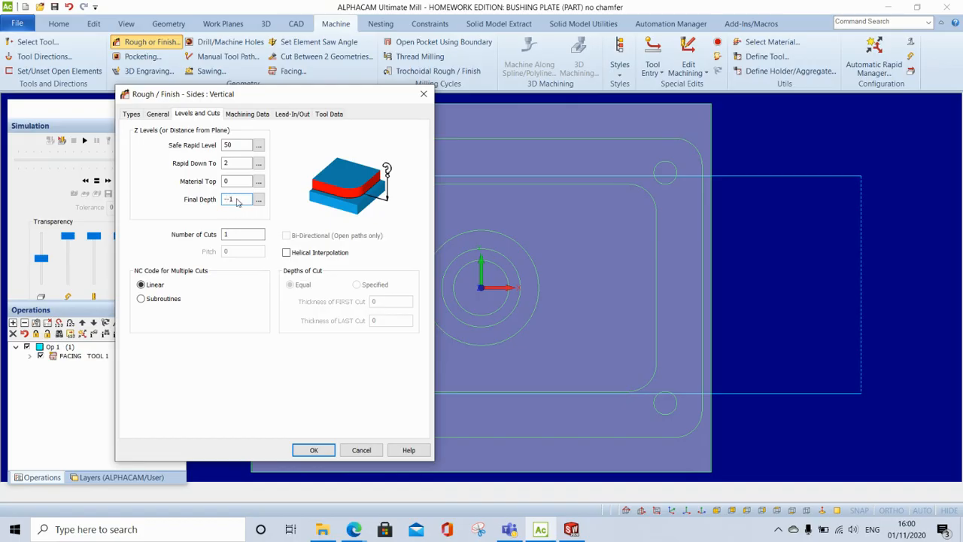
text(-5)
- Set the number of depth cuts to 4 for the rough/finish operation
click(262, 115)
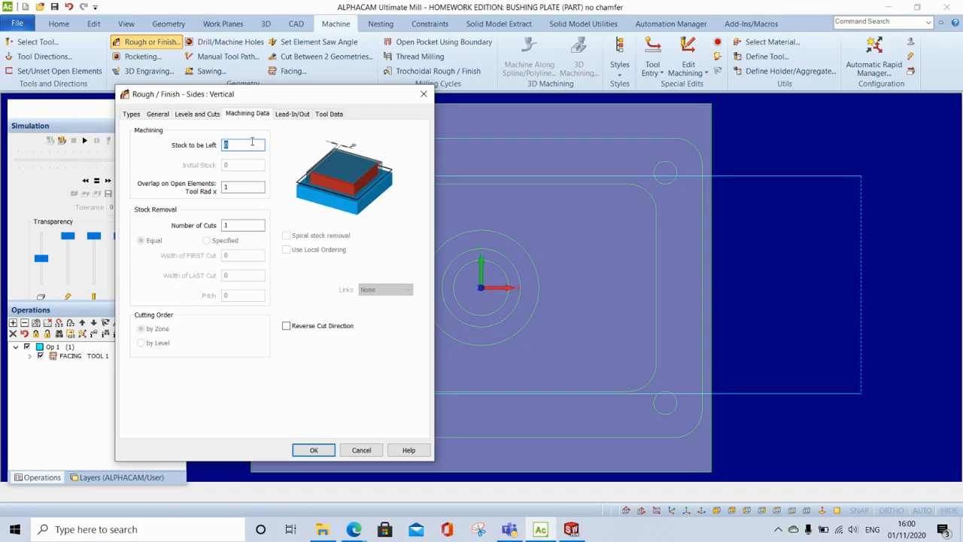
click(293, 114)
click(247, 114)
click(197, 113)
click(229, 235)
text(4)
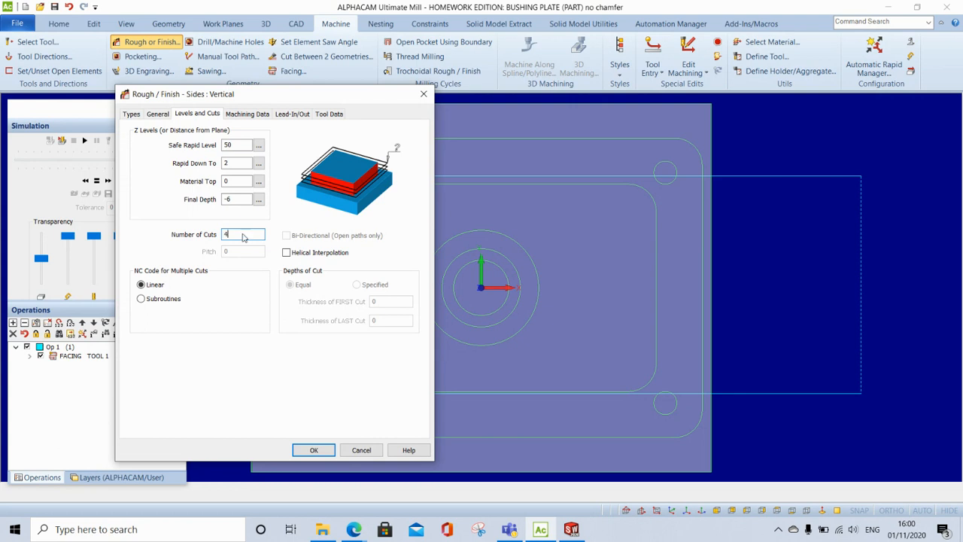
- Apply automatic lead-in/out and set both the lead-in and lead-out to Line
click(305, 113)
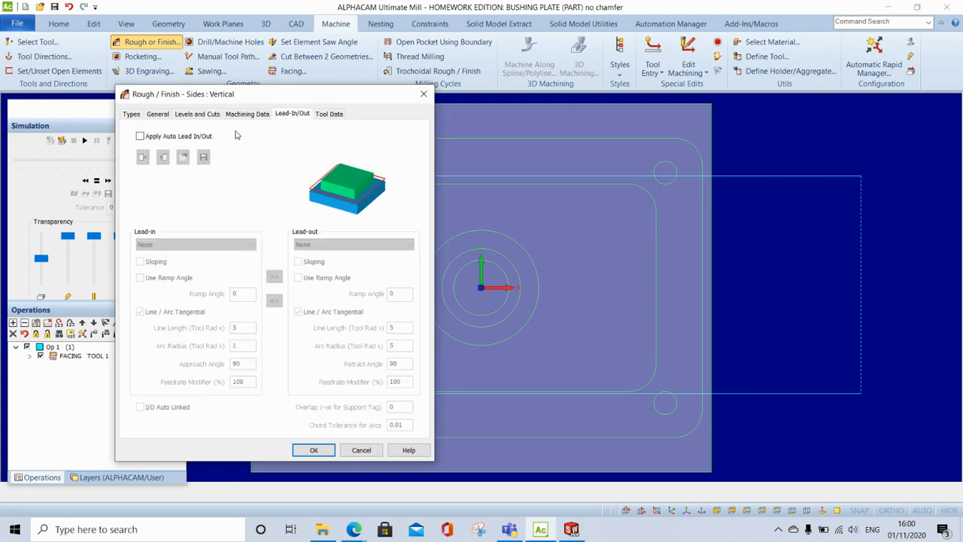
click(140, 136)
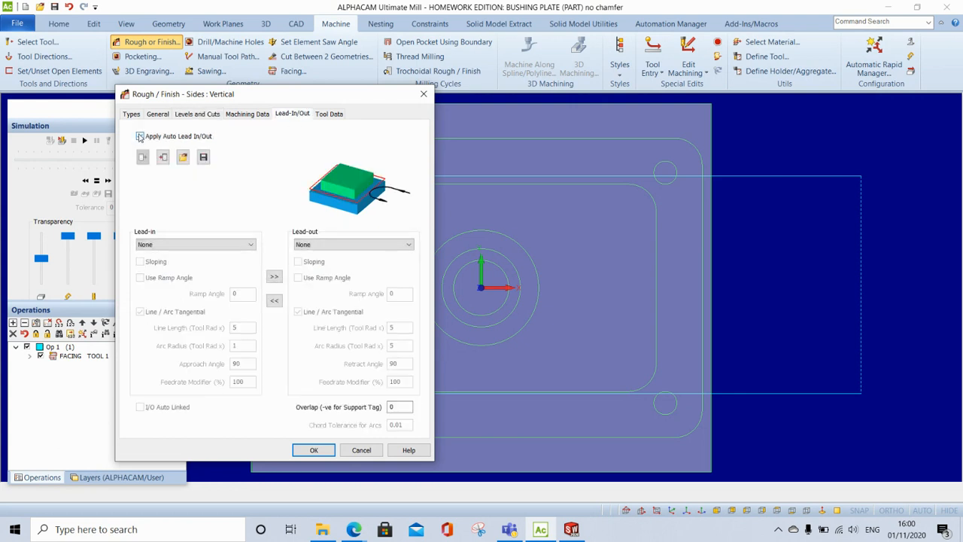
click(244, 246)
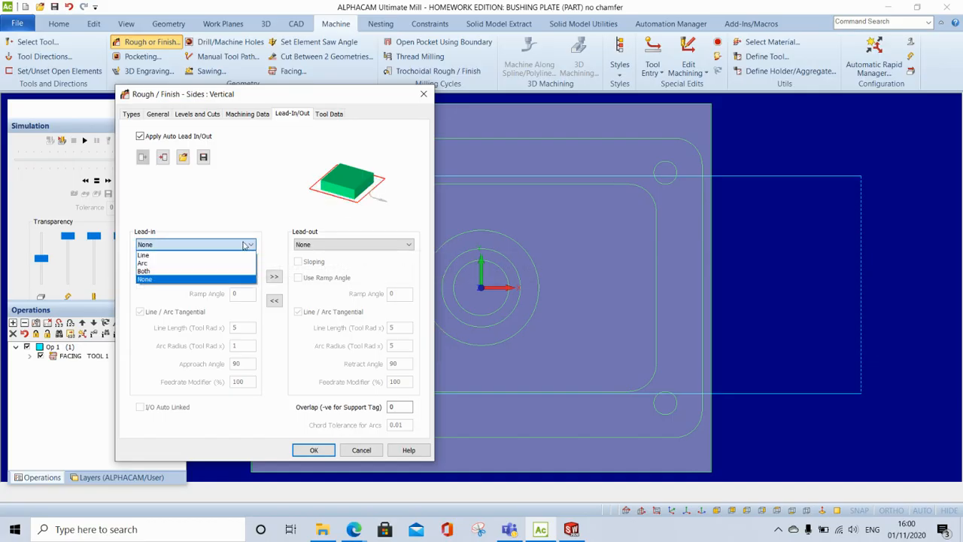
click(198, 255)
click(347, 245)
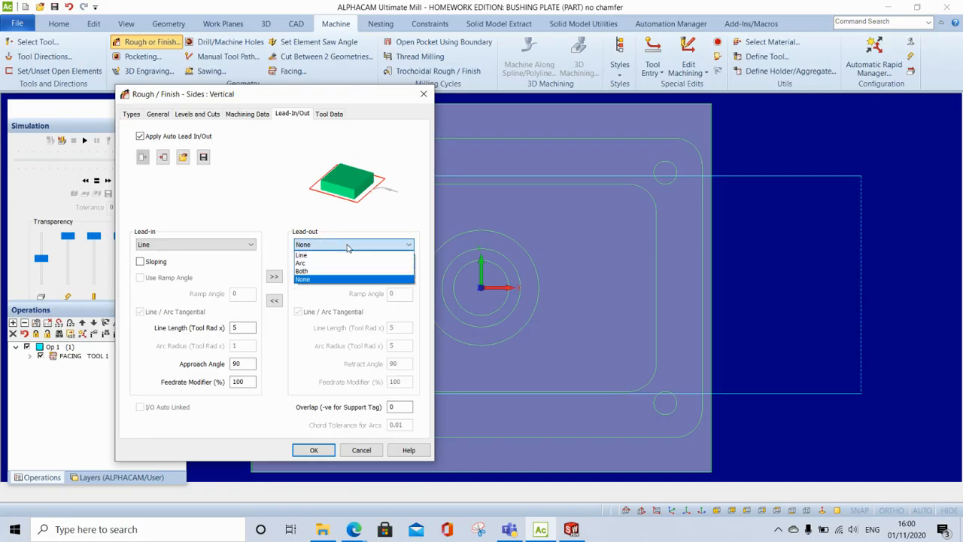
click(324, 256)
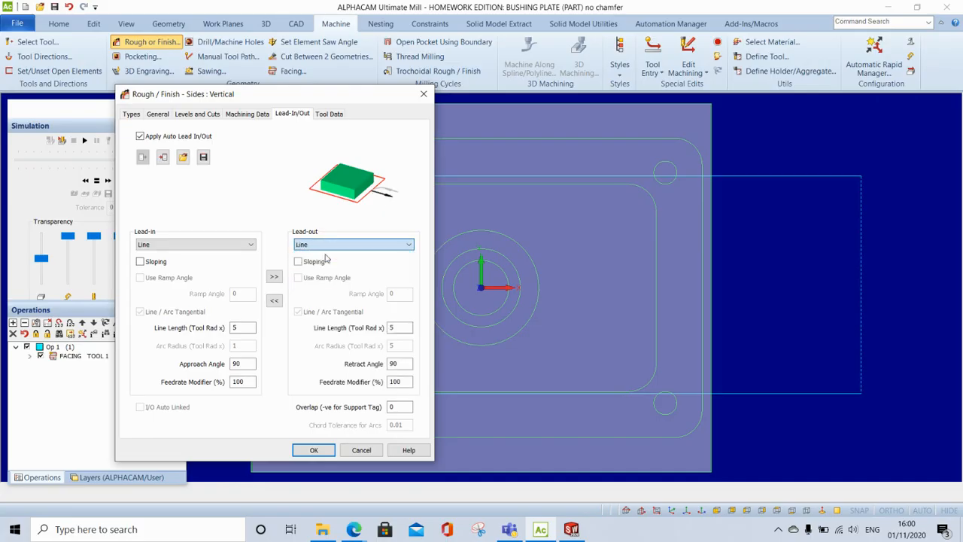
- Set the lead-in approach angle and the lead-out retract angle to 45
click(249, 366)
key(BackSpace)
key(BackSpace)
text(45)
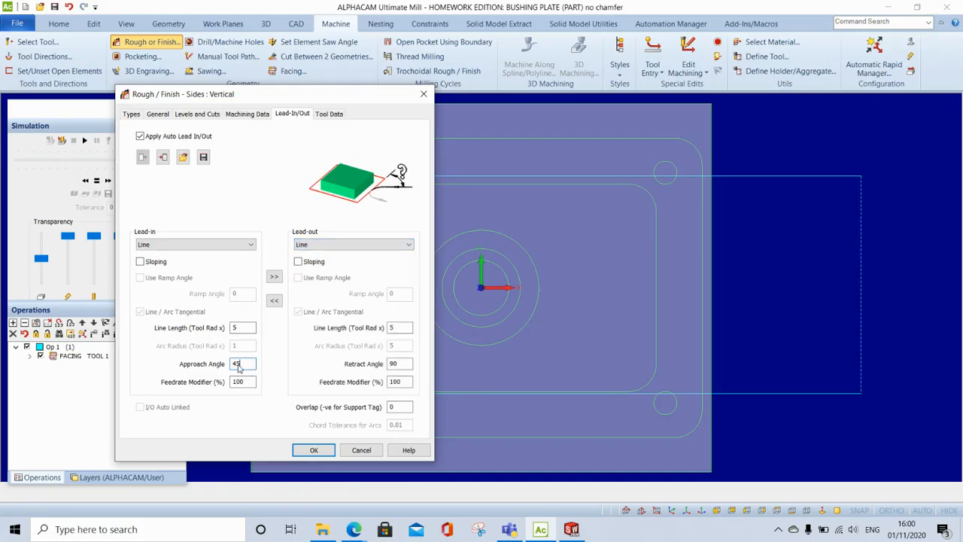
click(407, 363)
key(BackSpace)
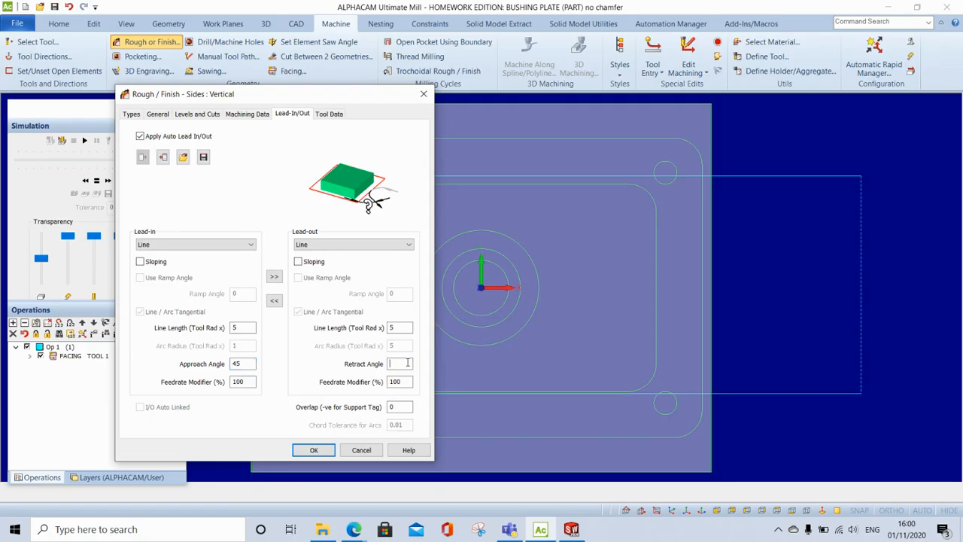
- Accept the rough/finish settings and generate the toolpath on the outer rounded rectangle
click(314, 450)
click(440, 139)
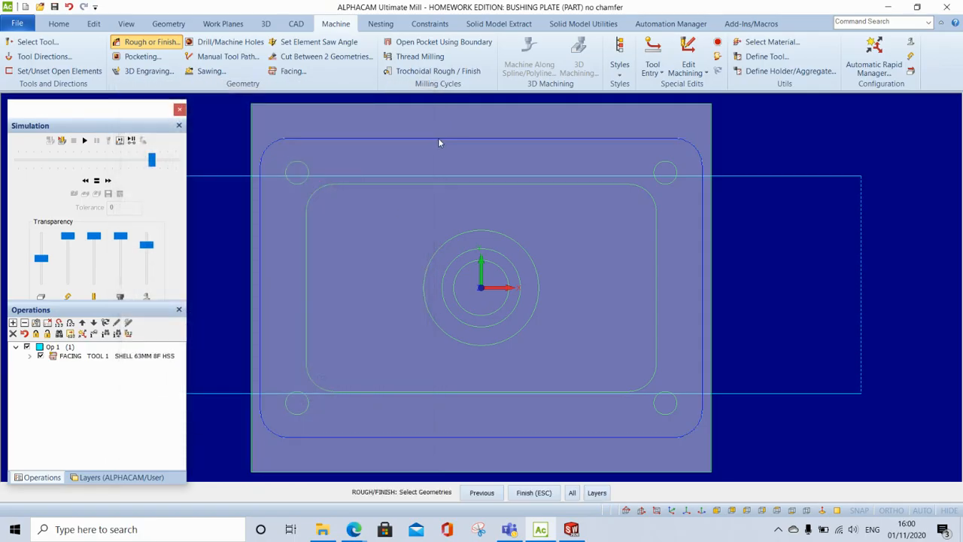
click(535, 493)
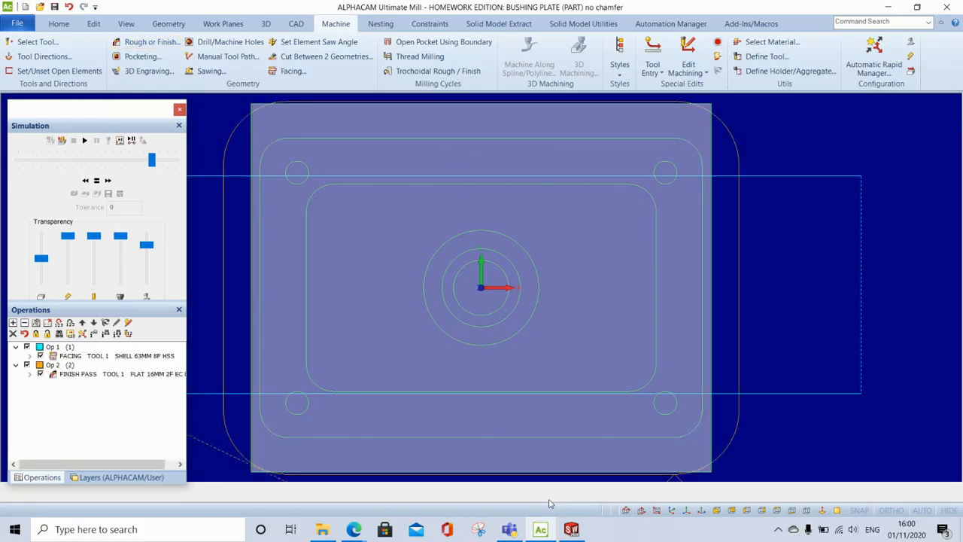
- Run the solid simulation of the facing and finish pass operations in isometric view
click(672, 510)
click(49, 141)
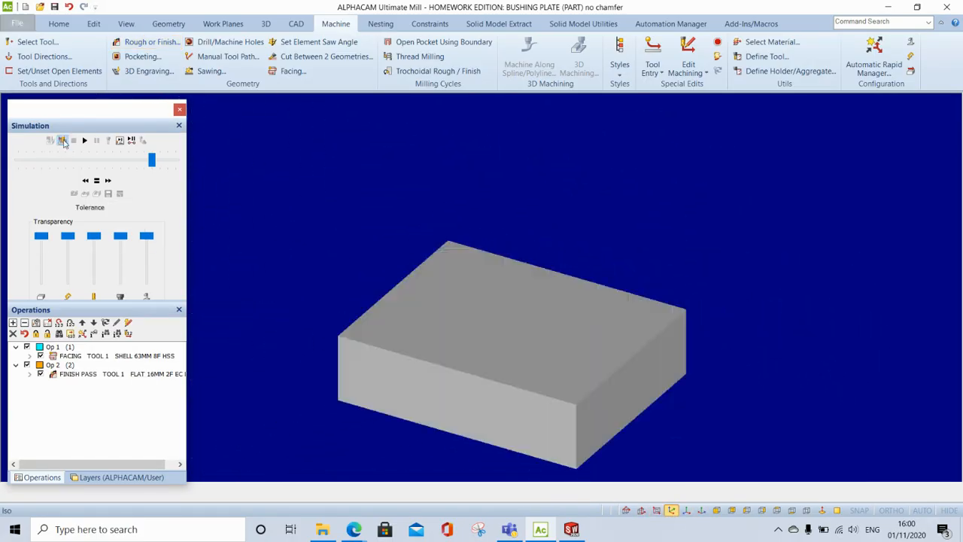
click(85, 140)
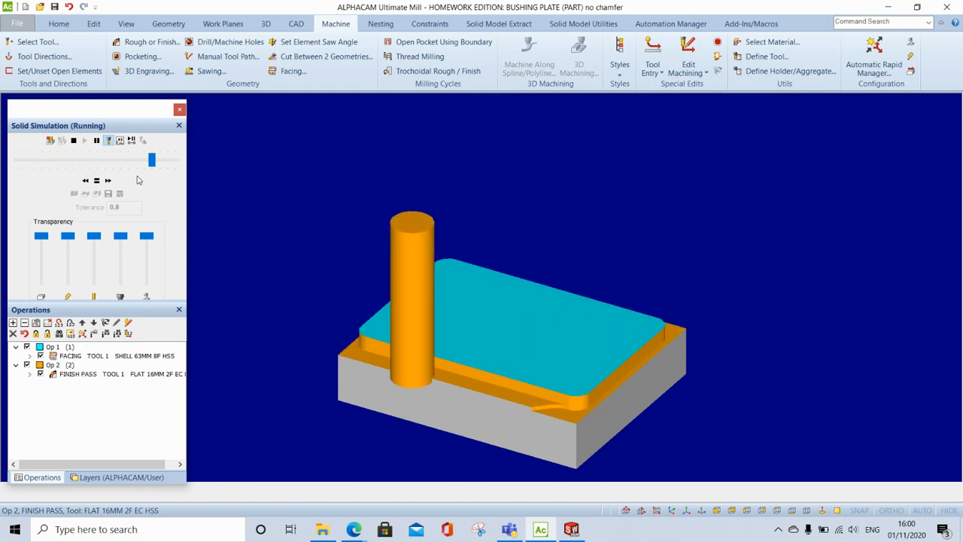
click(64, 141)
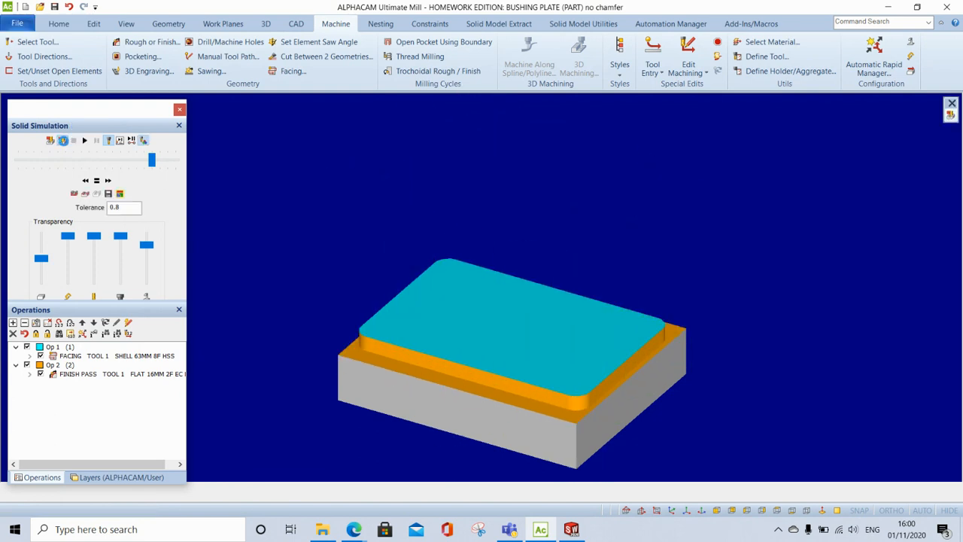
- Open the Op 2 finish pass for editing and review its general, levels and cuts, and machining data settings
right_click(101, 374)
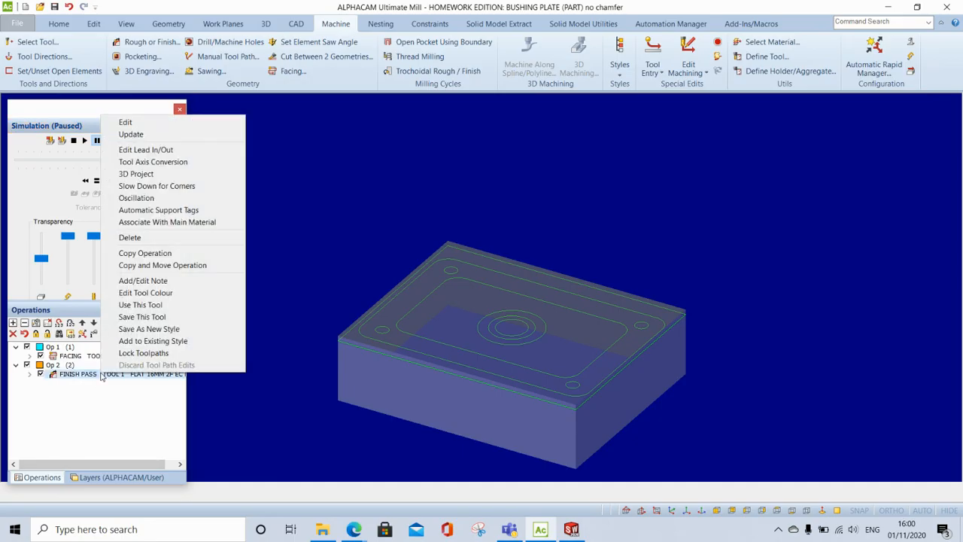
click(143, 124)
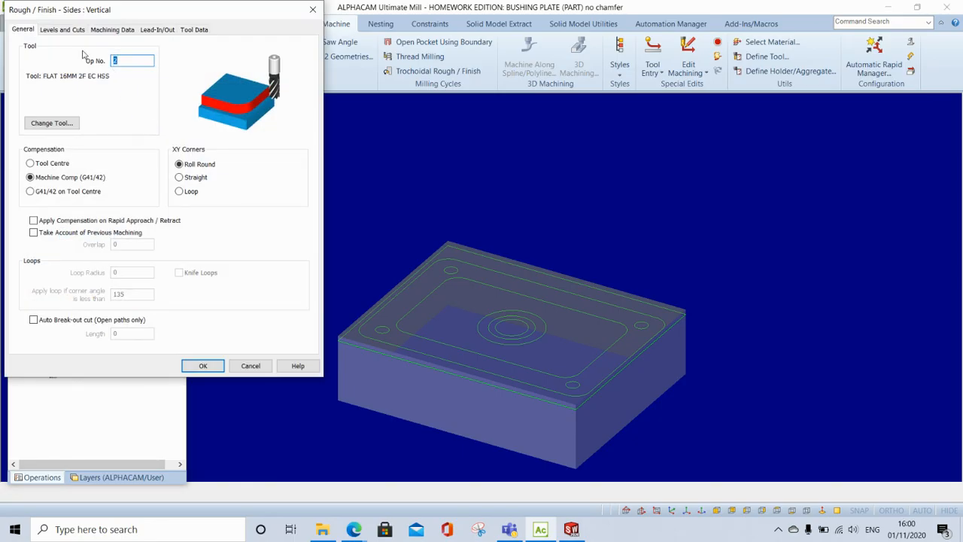
click(63, 30)
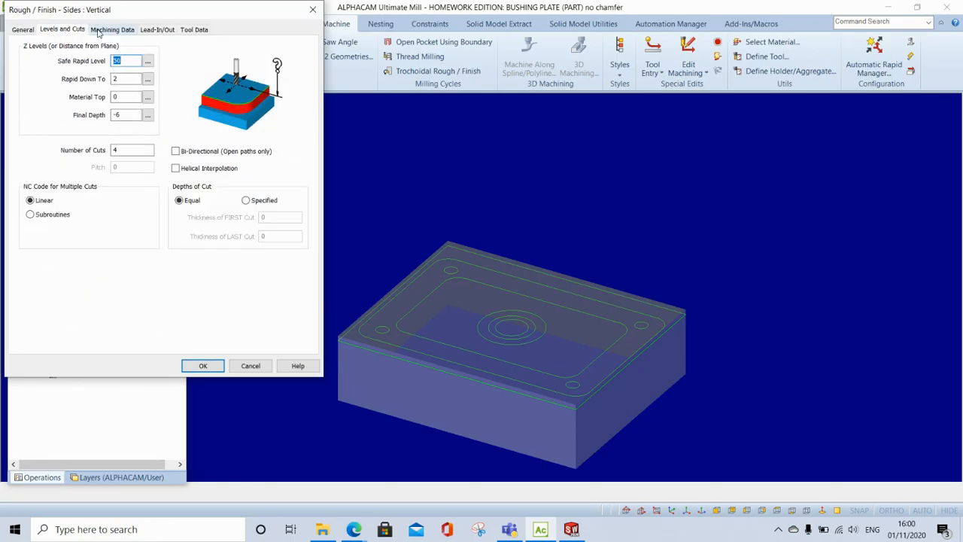
click(98, 30)
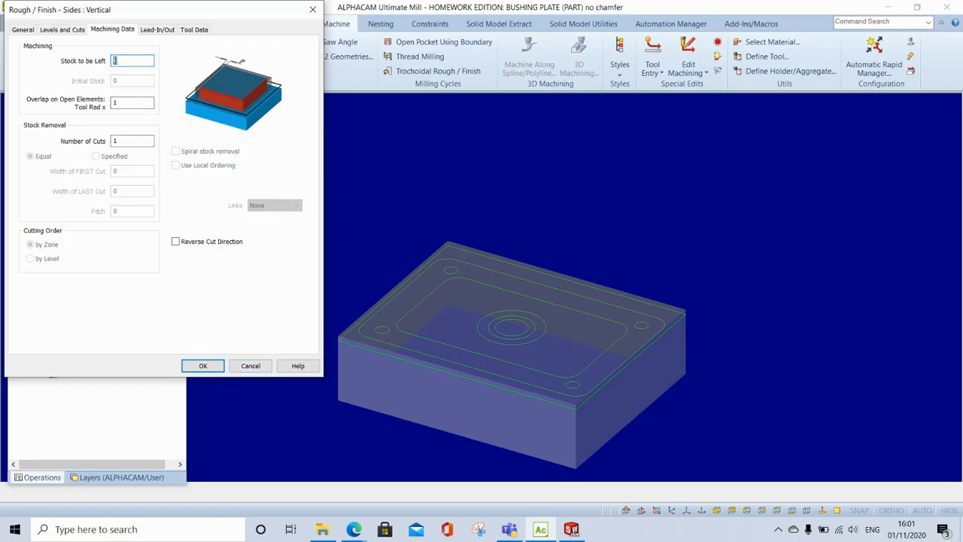
click(23, 30)
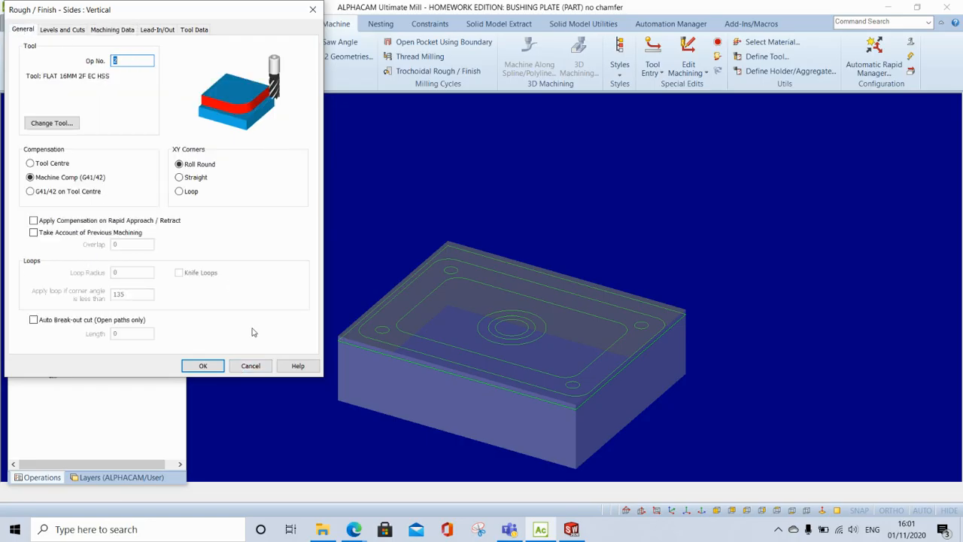
click(213, 367)
key(Return)
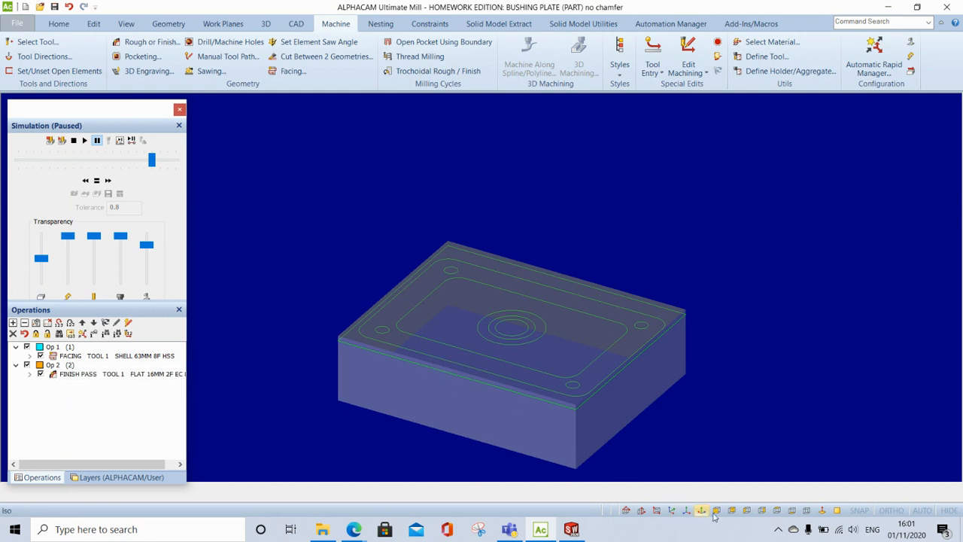
click(777, 510)
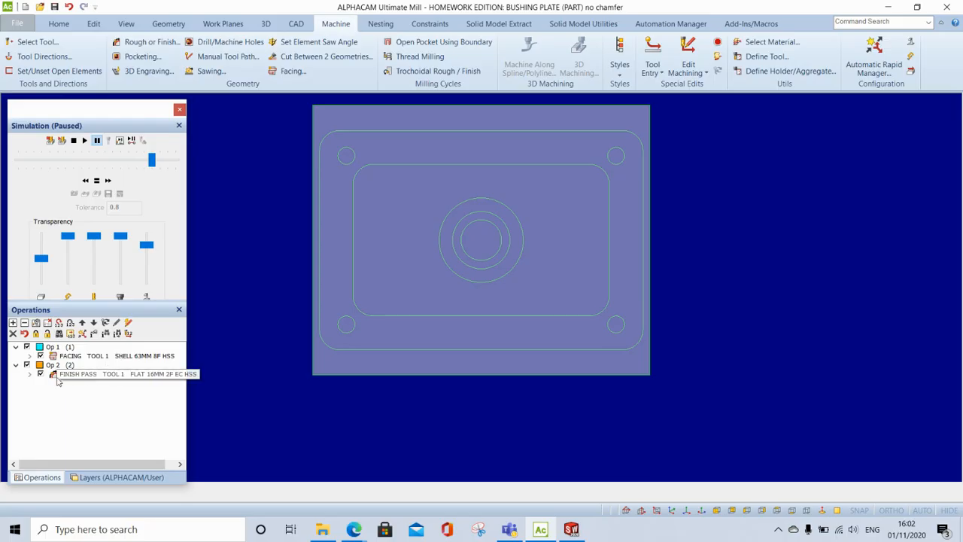
click(35, 335)
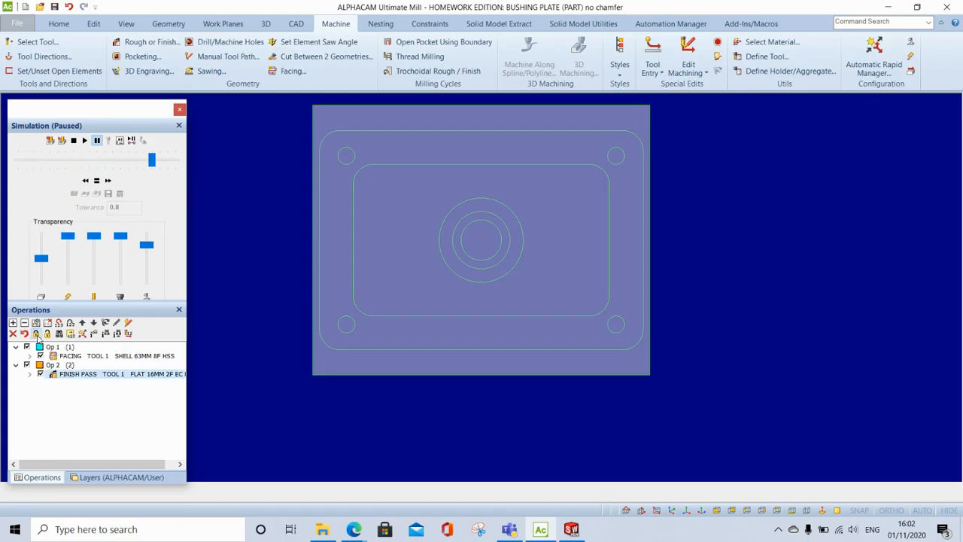
- Select the Cone - 10mm dia x 45 deg tool from the metric engraving tools
click(53, 378)
click(41, 45)
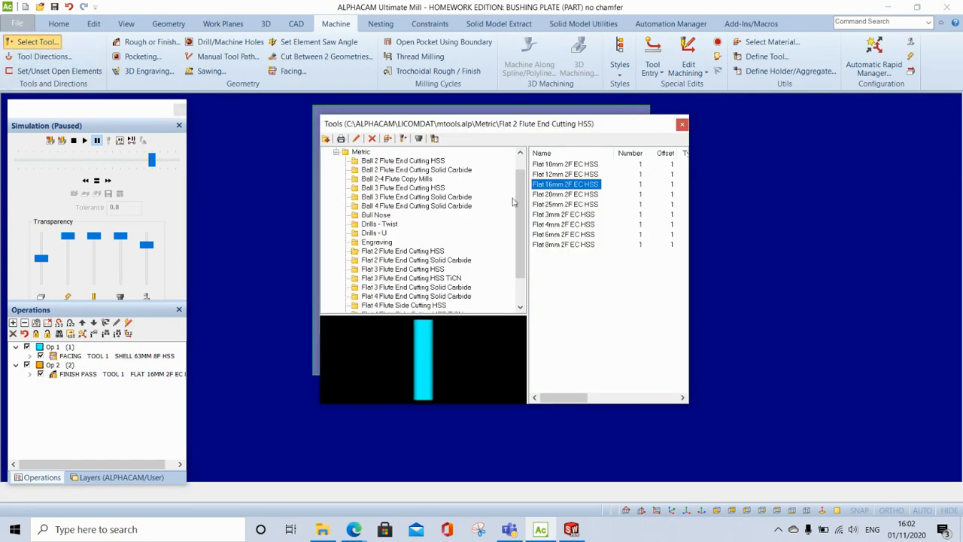
click(376, 242)
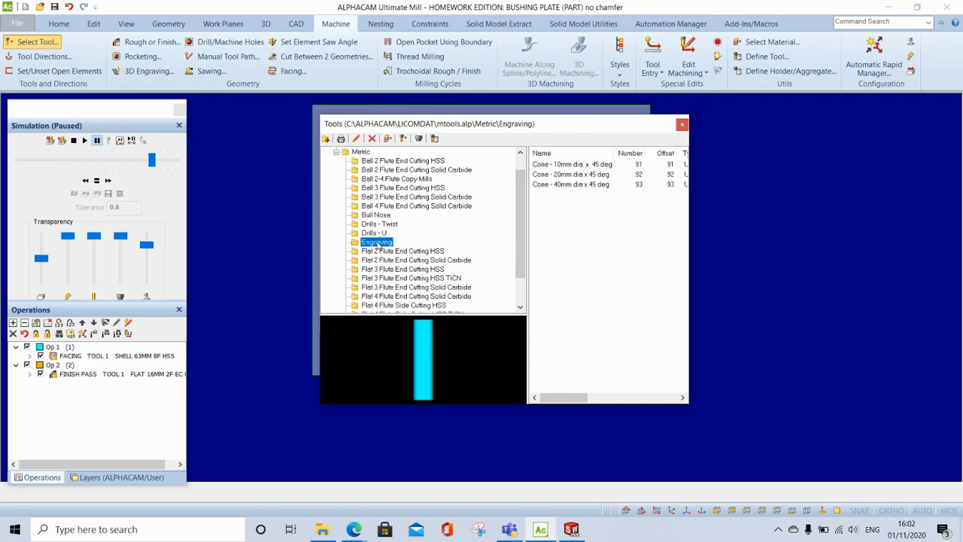
click(580, 165)
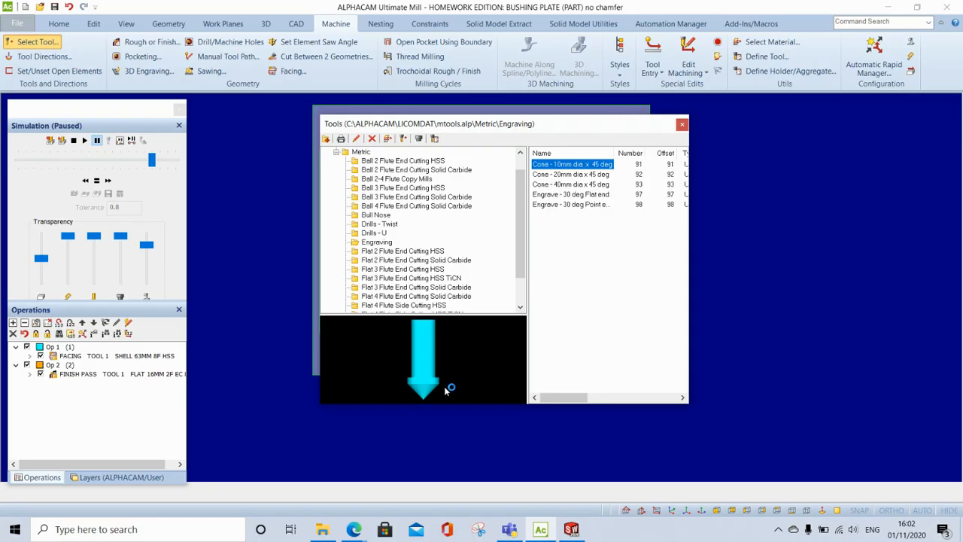
double_click(583, 165)
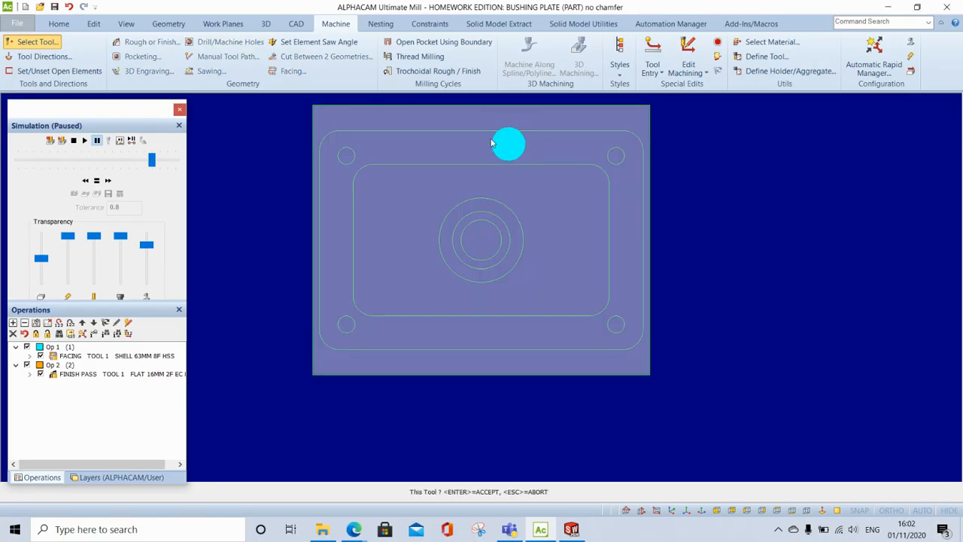
- Set the tool direction of the outer rounded rectangle to clockwise with the tool side at centre
click(44, 58)
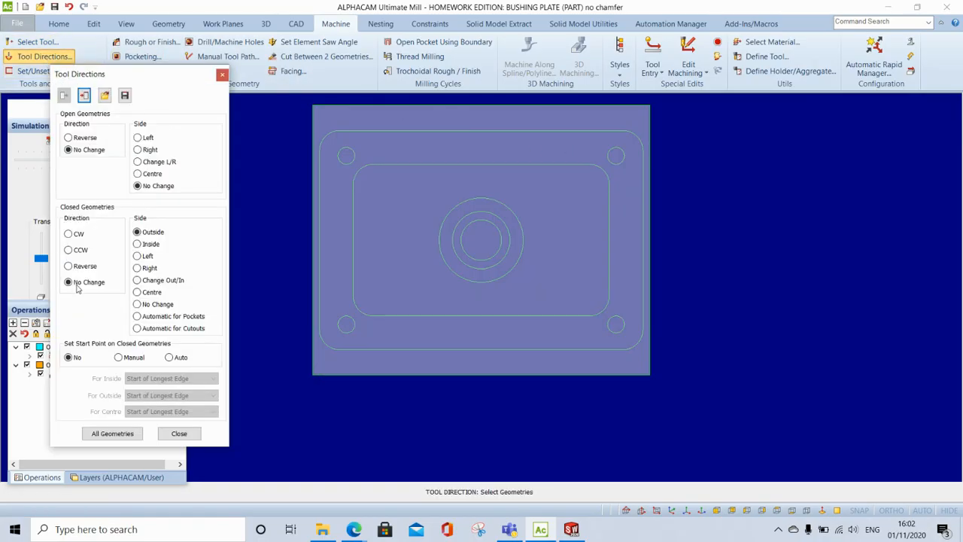
click(69, 233)
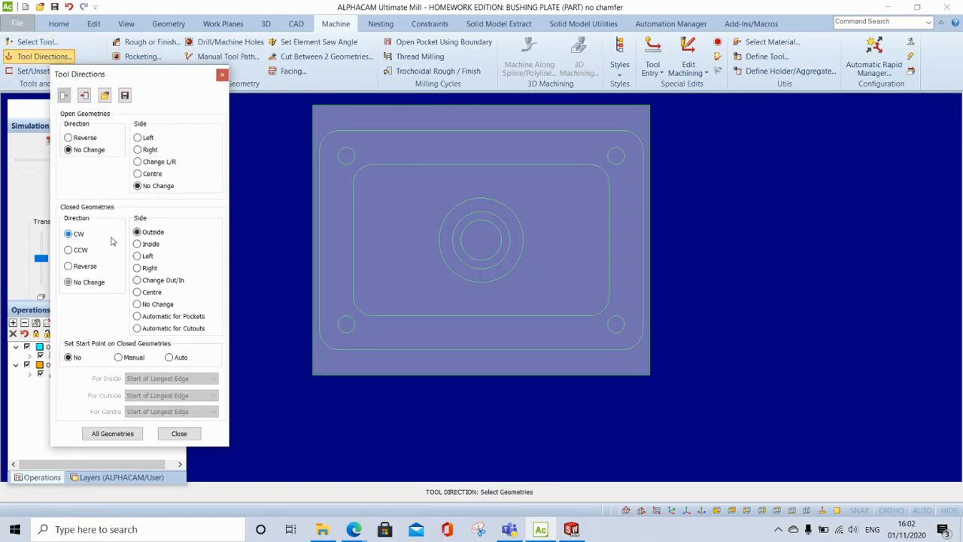
click(137, 292)
click(378, 134)
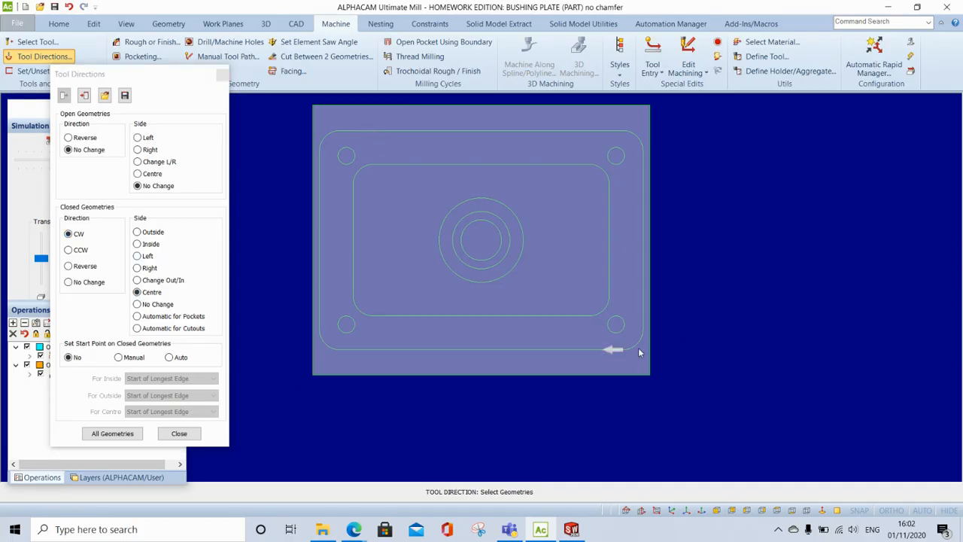
click(178, 434)
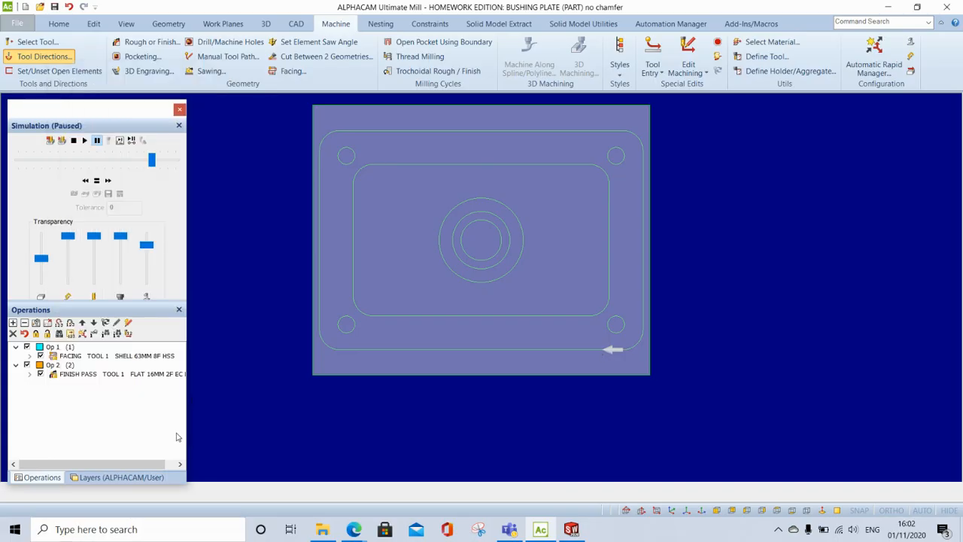
- Start a rough/finish operation with the cone tool, setting the final depth to -2 and the number of cuts to 1
click(151, 42)
click(158, 114)
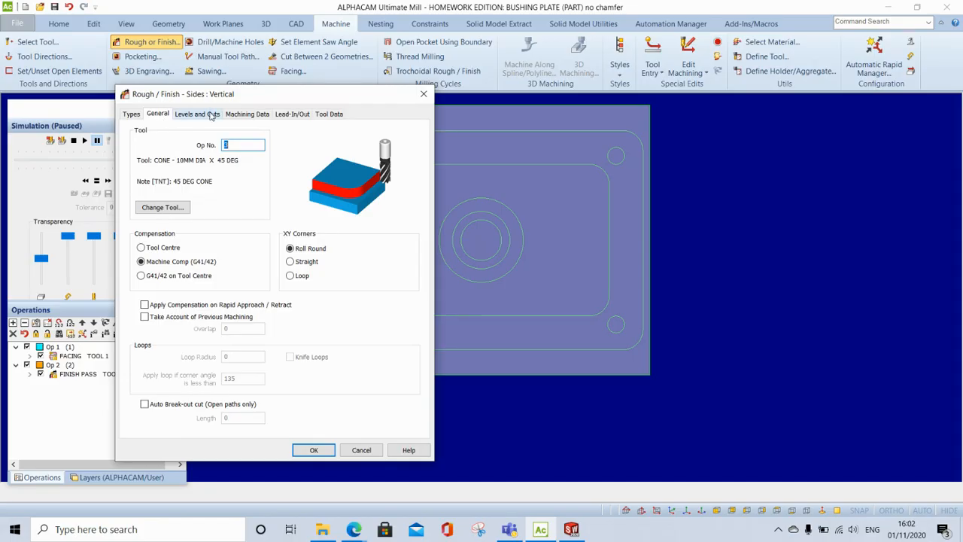
click(212, 114)
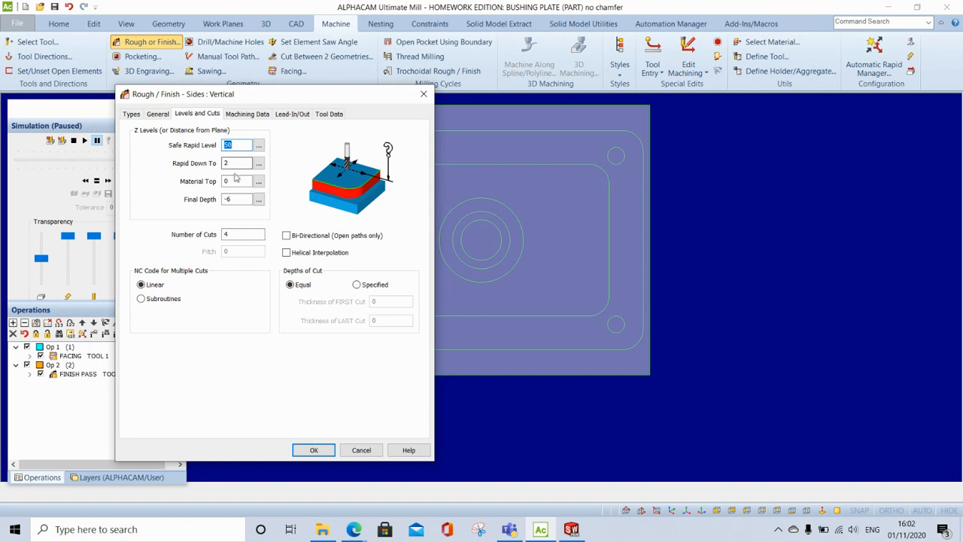
click(239, 199)
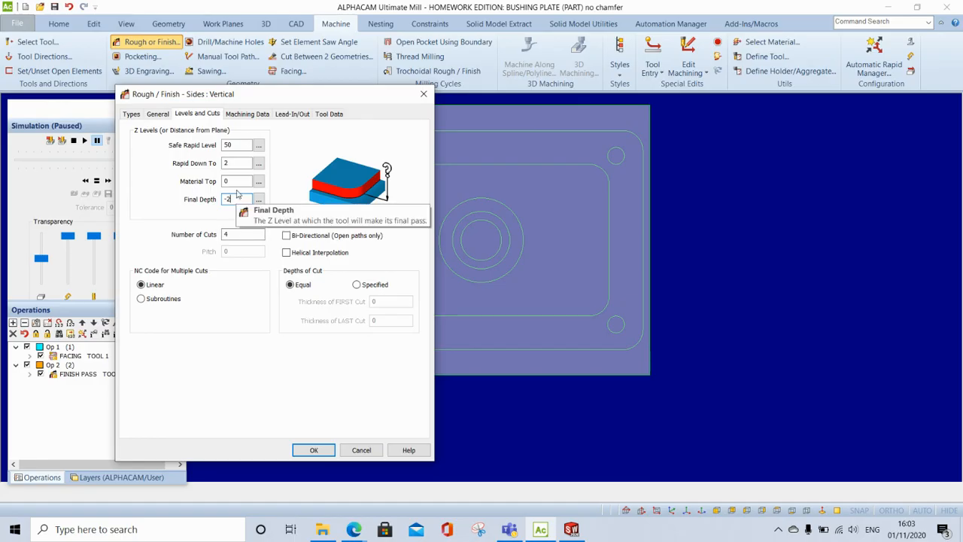
click(237, 234)
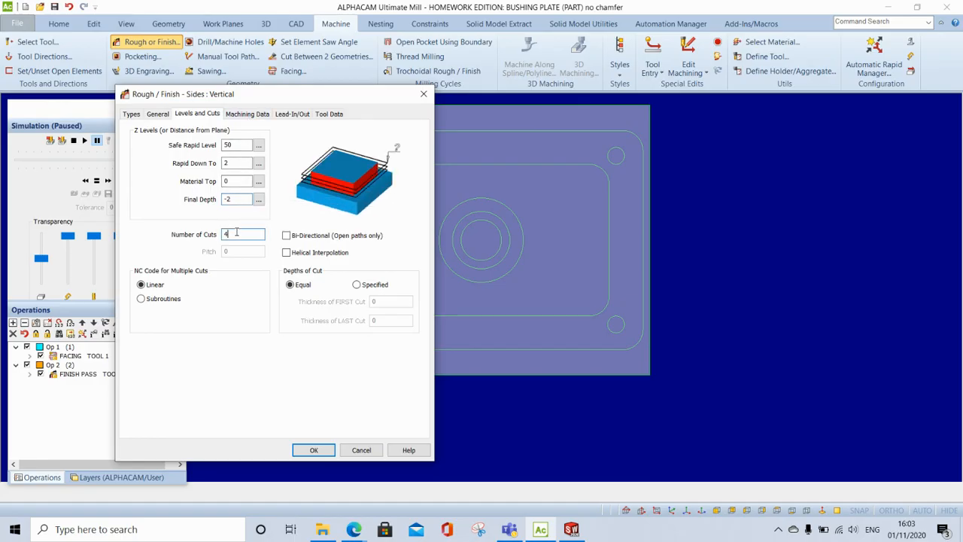
text(1)
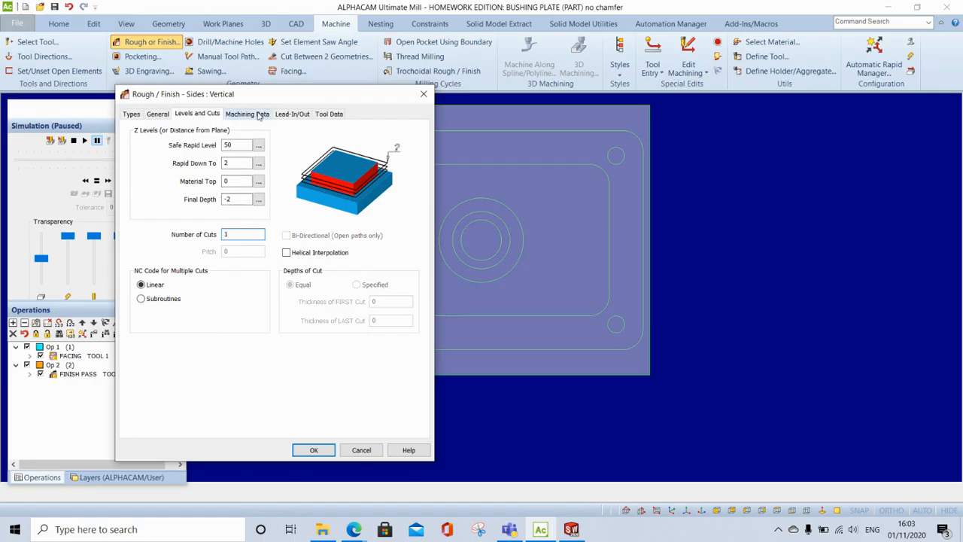
- Check the machining data and lead-in/out settings, then generate the cone finish pass on the outer rounded rectangle
click(248, 114)
click(290, 115)
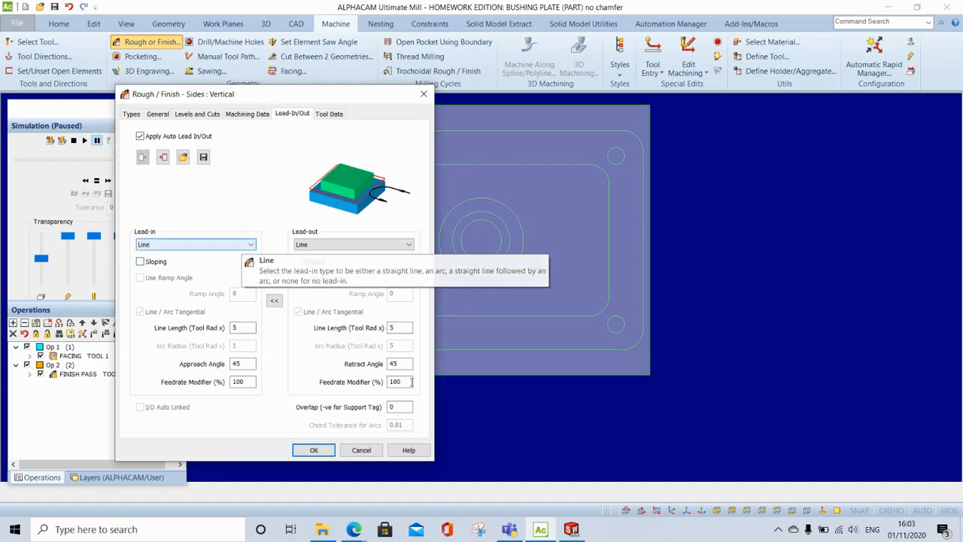
click(312, 452)
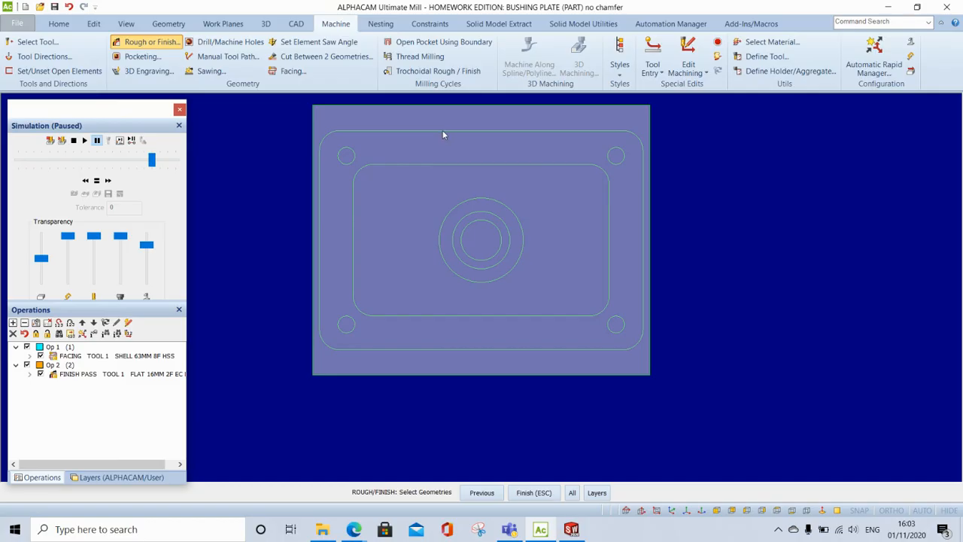
scroll(452, 135, up, 2)
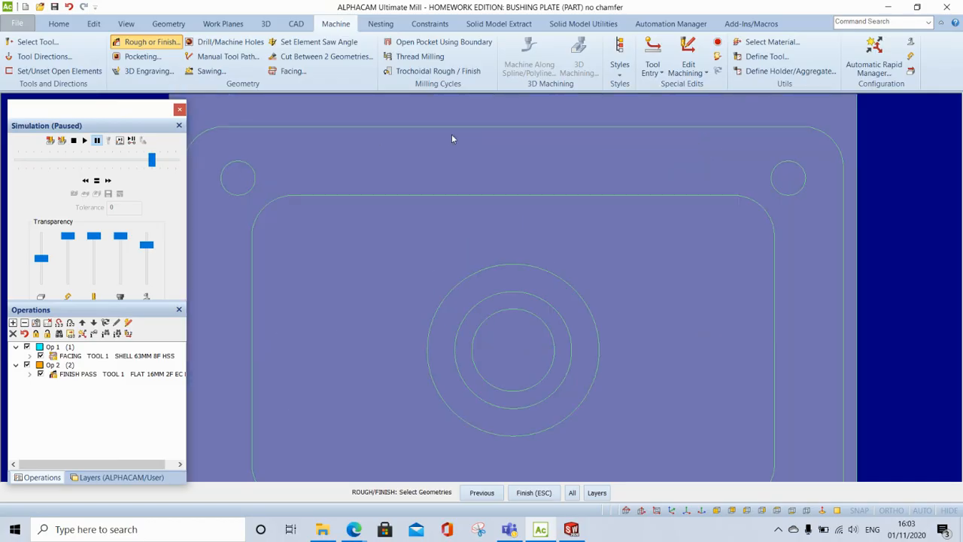
click(542, 491)
click(574, 298)
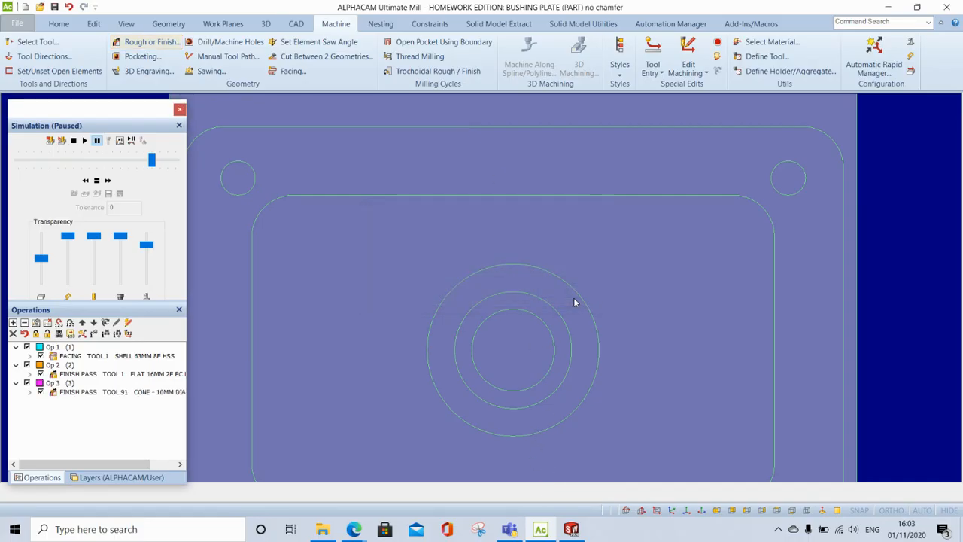
- Run the solid simulation of all three operations in isometric view at a faster speed
scroll(400, 385, down, 2)
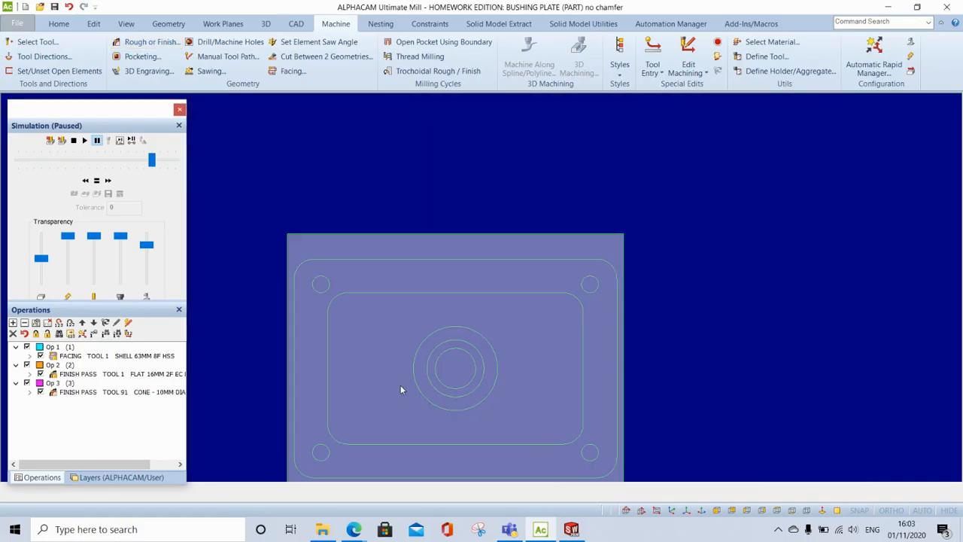
click(672, 510)
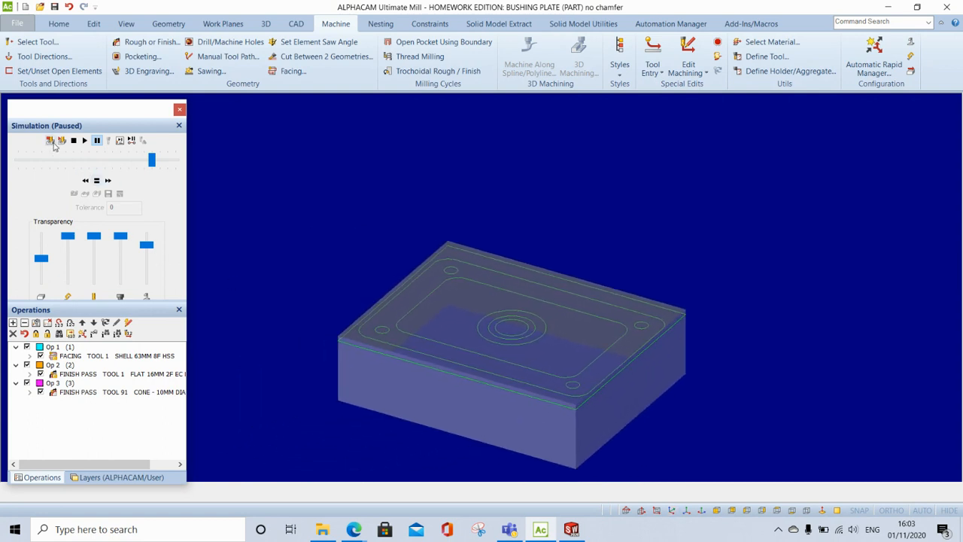
click(61, 140)
click(85, 141)
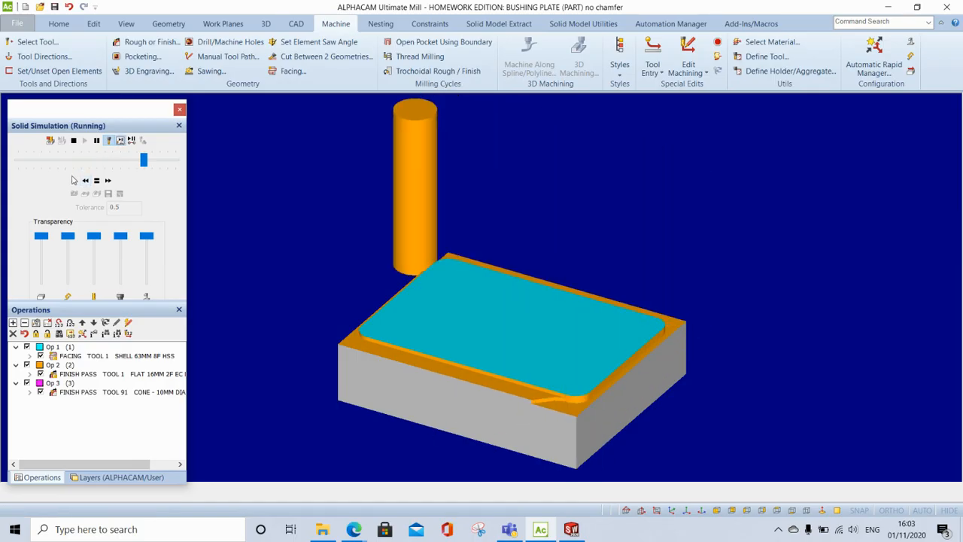
click(108, 180)
click(108, 181)
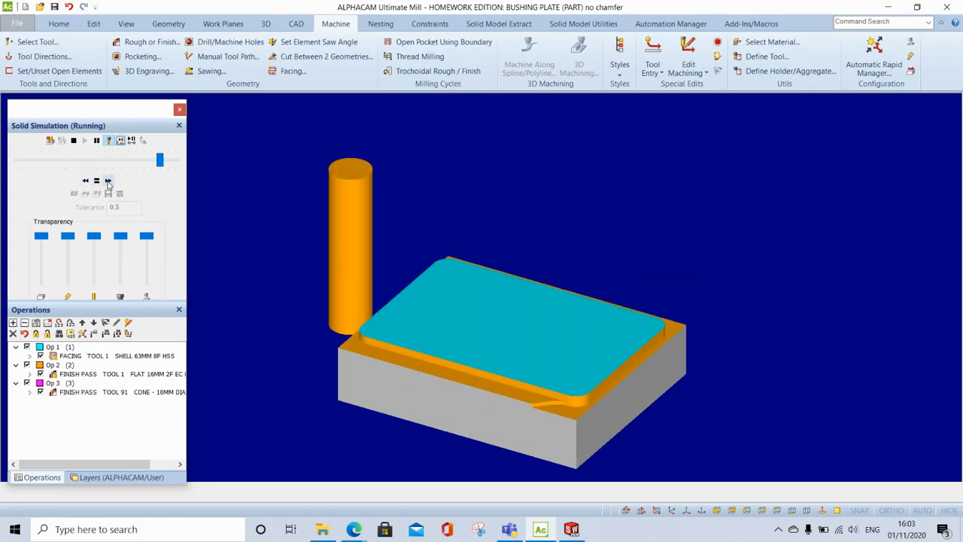
click(96, 140)
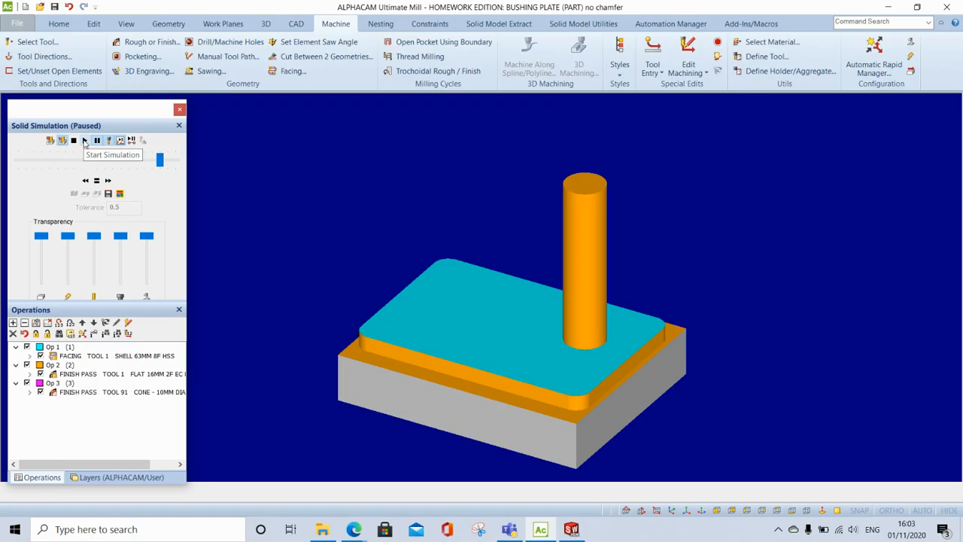
click(85, 142)
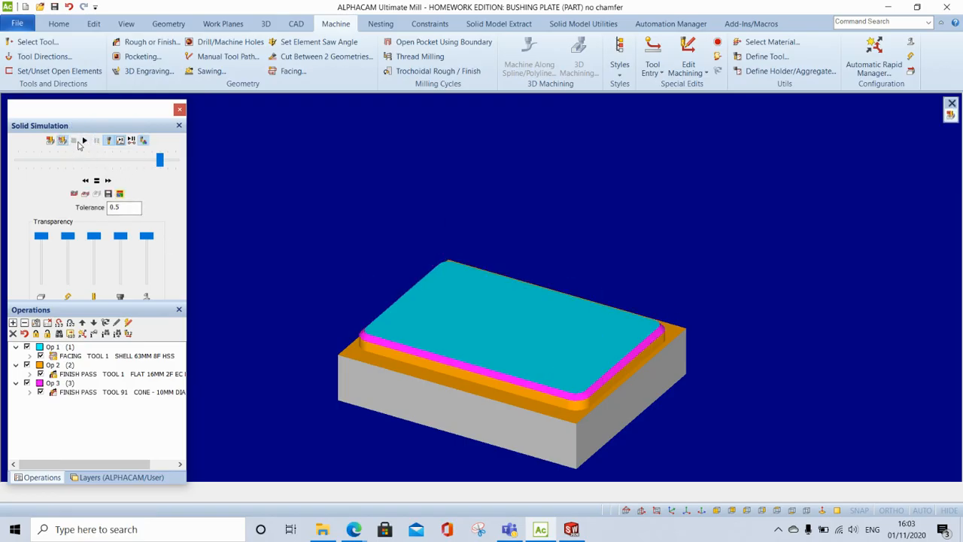
- Rerun the solid simulation through the facing and 16 mm finish pass, pausing it before the cone pass
click(84, 141)
click(96, 141)
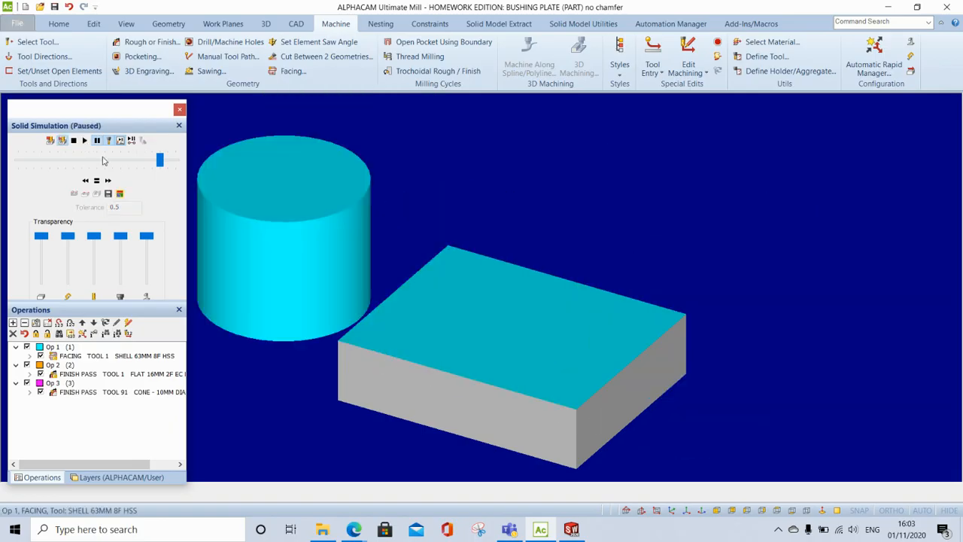
click(85, 181)
click(85, 181)
click(83, 139)
click(108, 181)
click(108, 181)
click(107, 181)
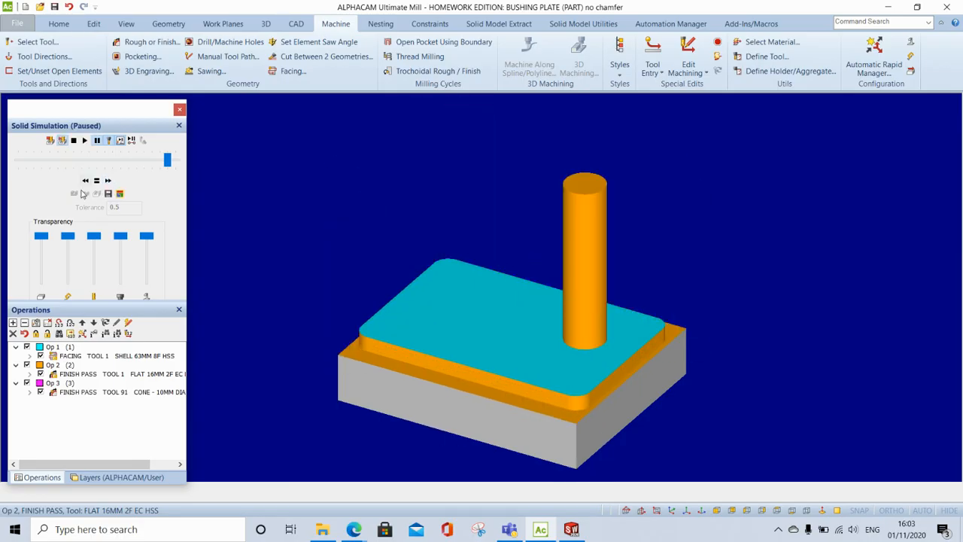
- Resume the simulation at a slower speed, pause partway through the Op 3 cone pass and examine the chamfer cut up close
click(85, 181)
click(85, 180)
click(85, 180)
click(85, 181)
click(85, 180)
click(83, 140)
click(98, 141)
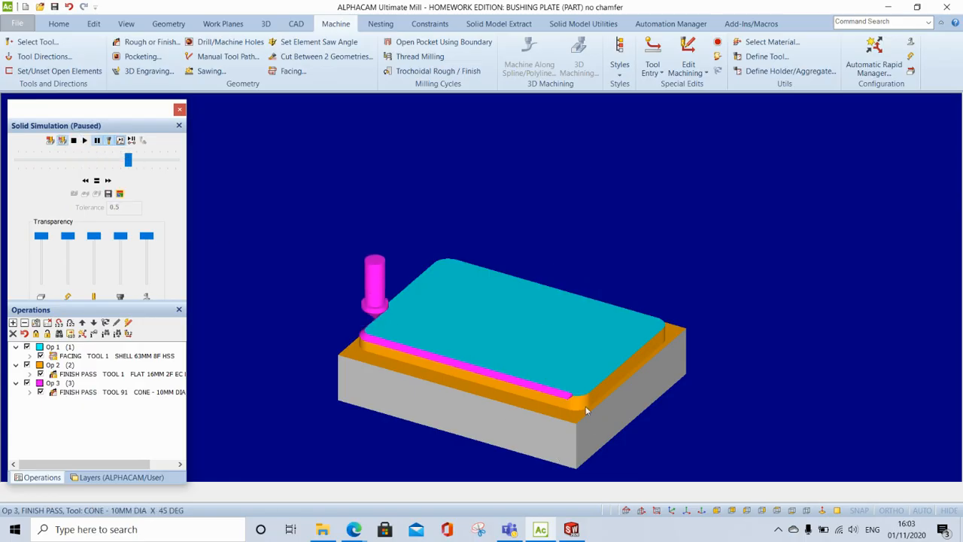
scroll(586, 410, up, 5)
scroll(588, 430, down, 5)
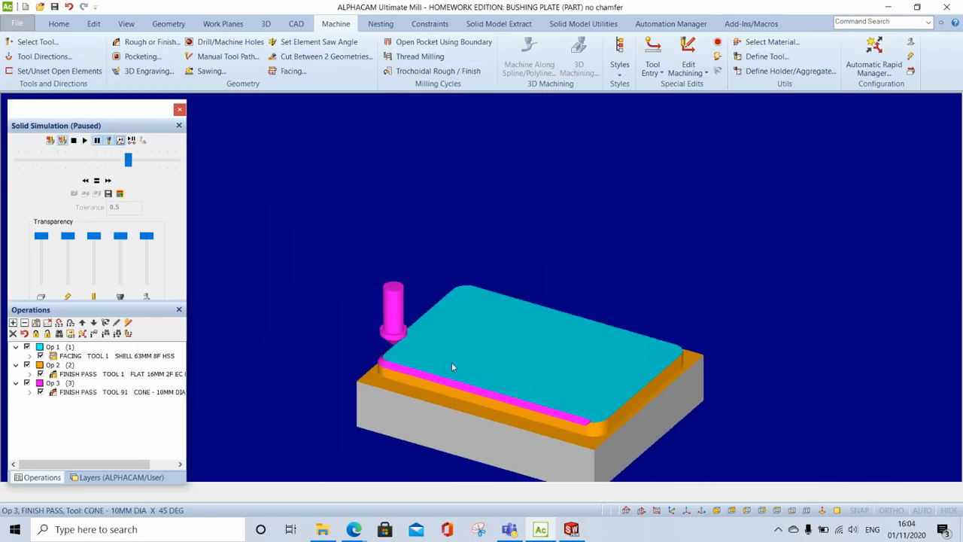
scroll(407, 373, up, 5)
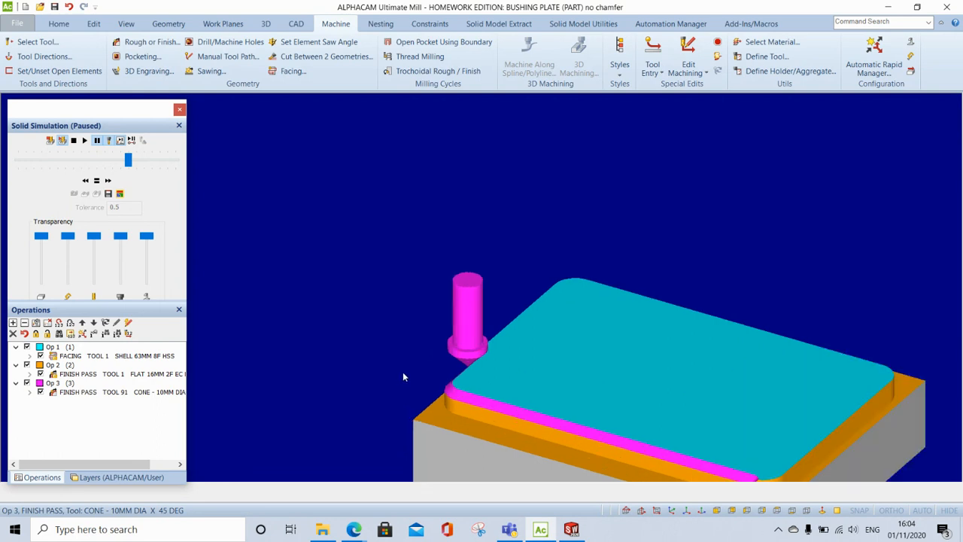
scroll(555, 331, down, 5)
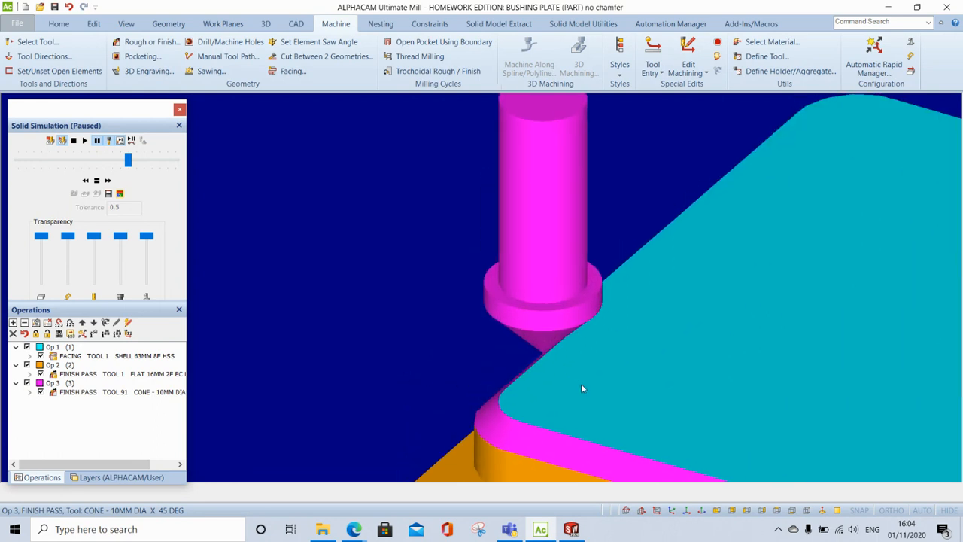
scroll(624, 454, up, 5)
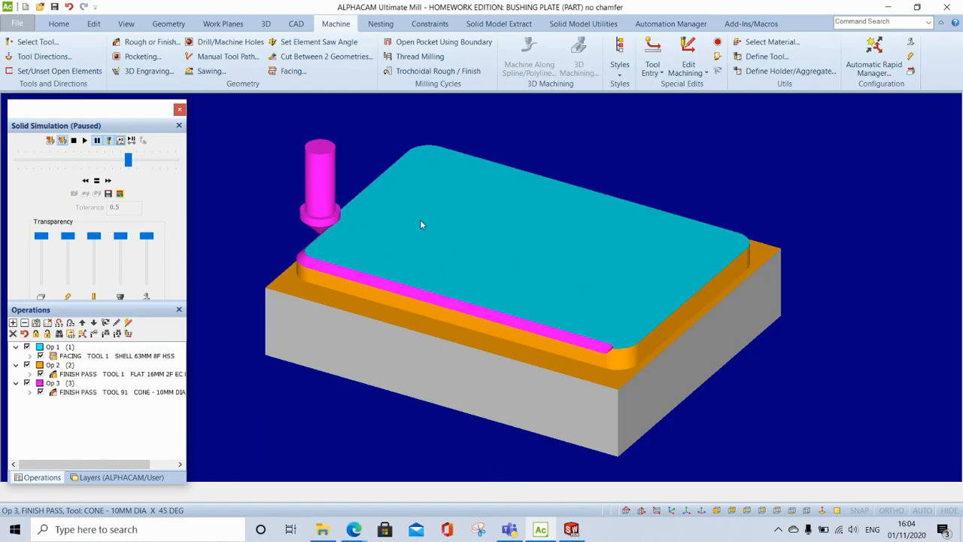
- Stop the solid simulation and return to the plan view of the plate geometry
click(73, 140)
click(85, 140)
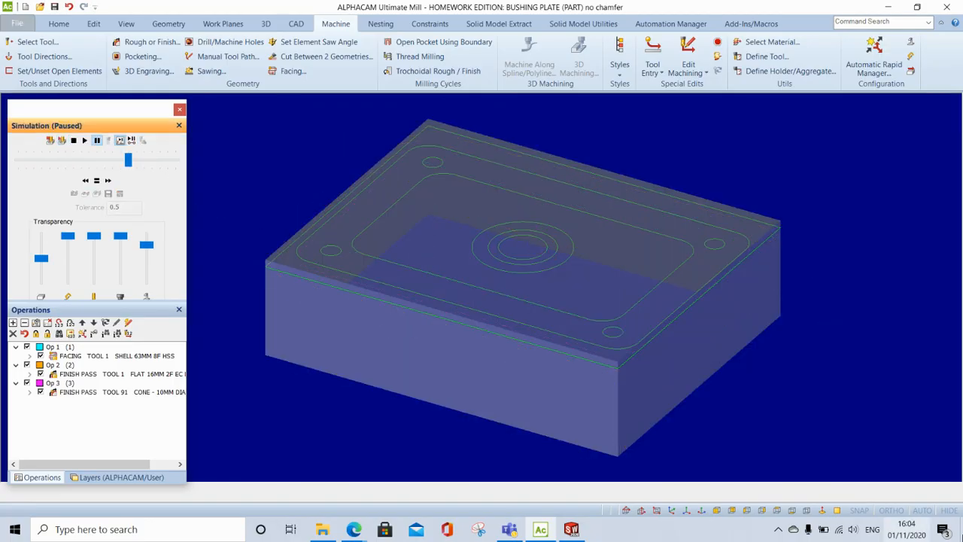
click(777, 511)
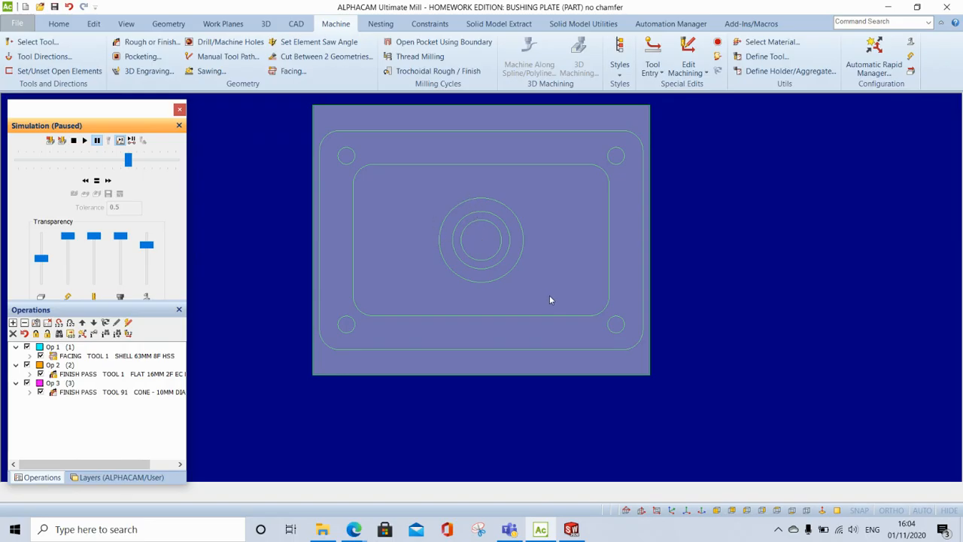
scroll(468, 230, up, 2)
scroll(469, 230, down, 2)
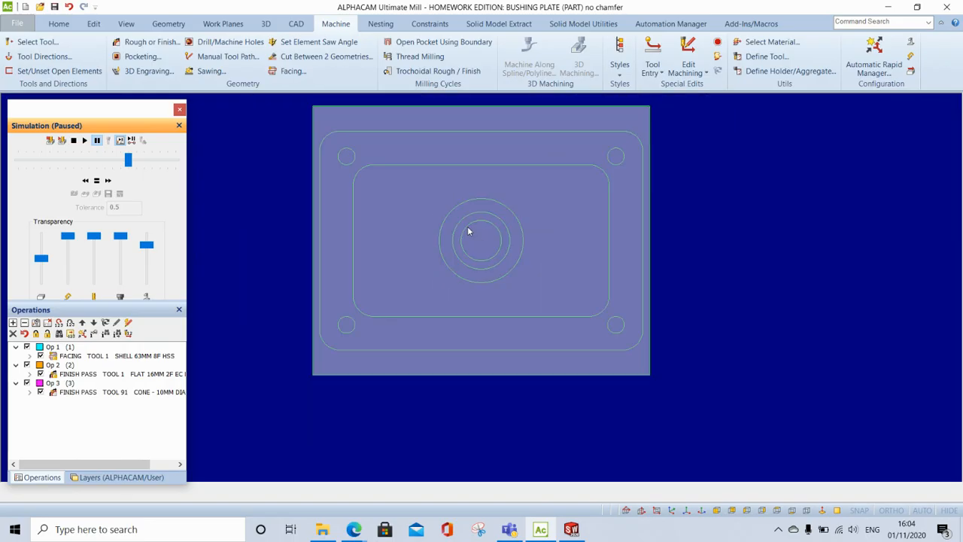